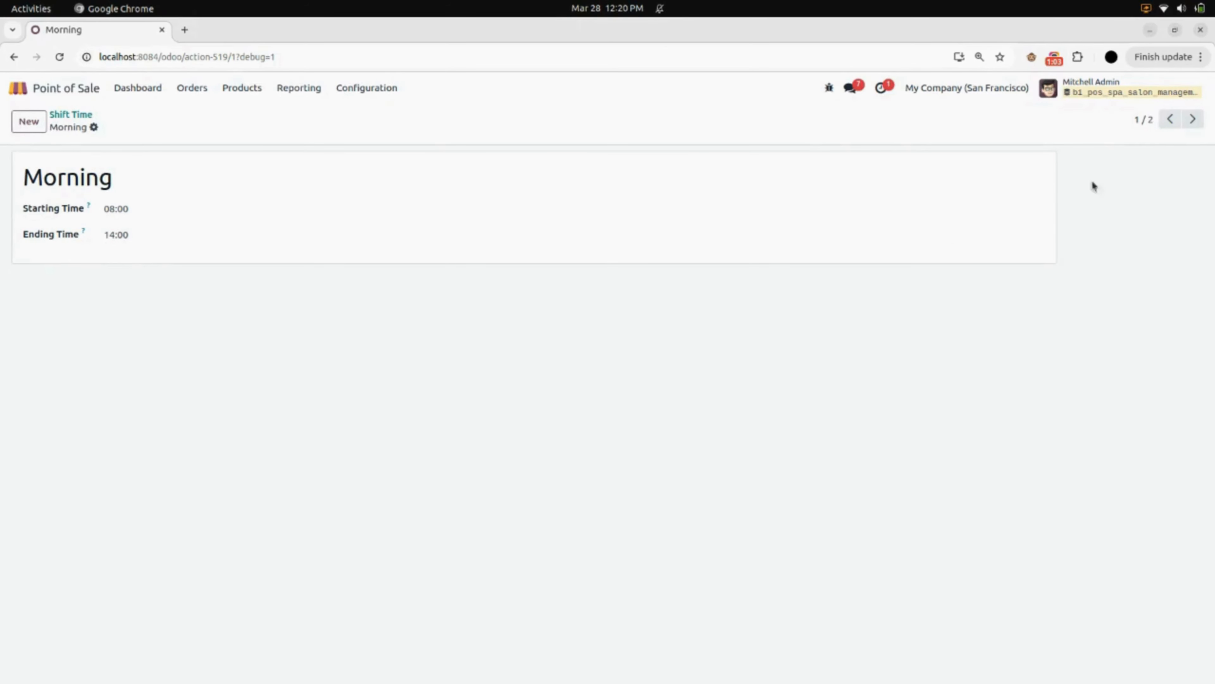
# Review the Morning and Night shift time records and the Hair cutting and Makeup appointee team records
pyautogui.click(1193, 118)
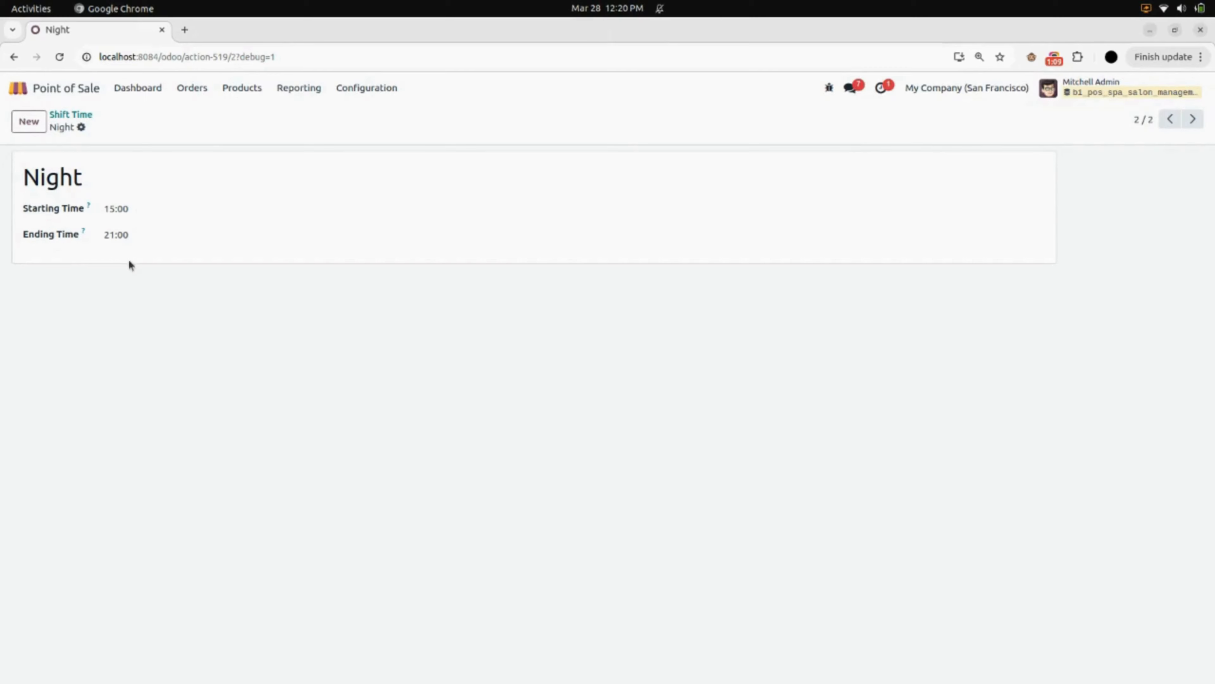
pyautogui.click(72, 115)
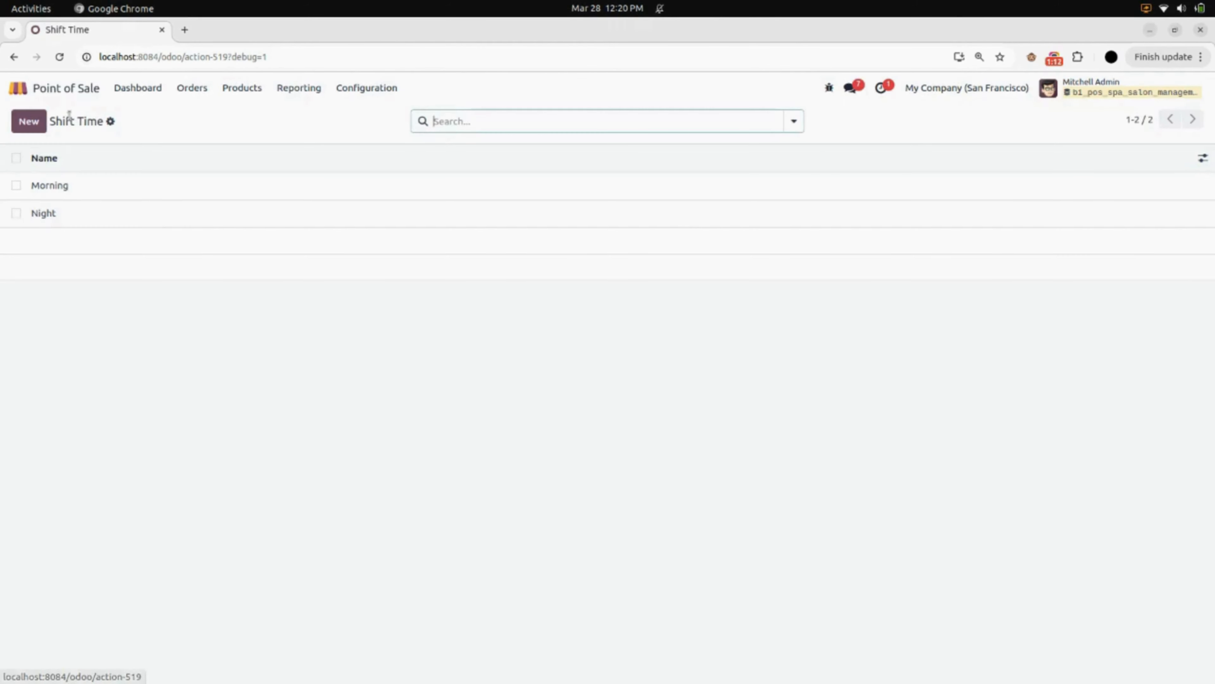
pyautogui.click(365, 91)
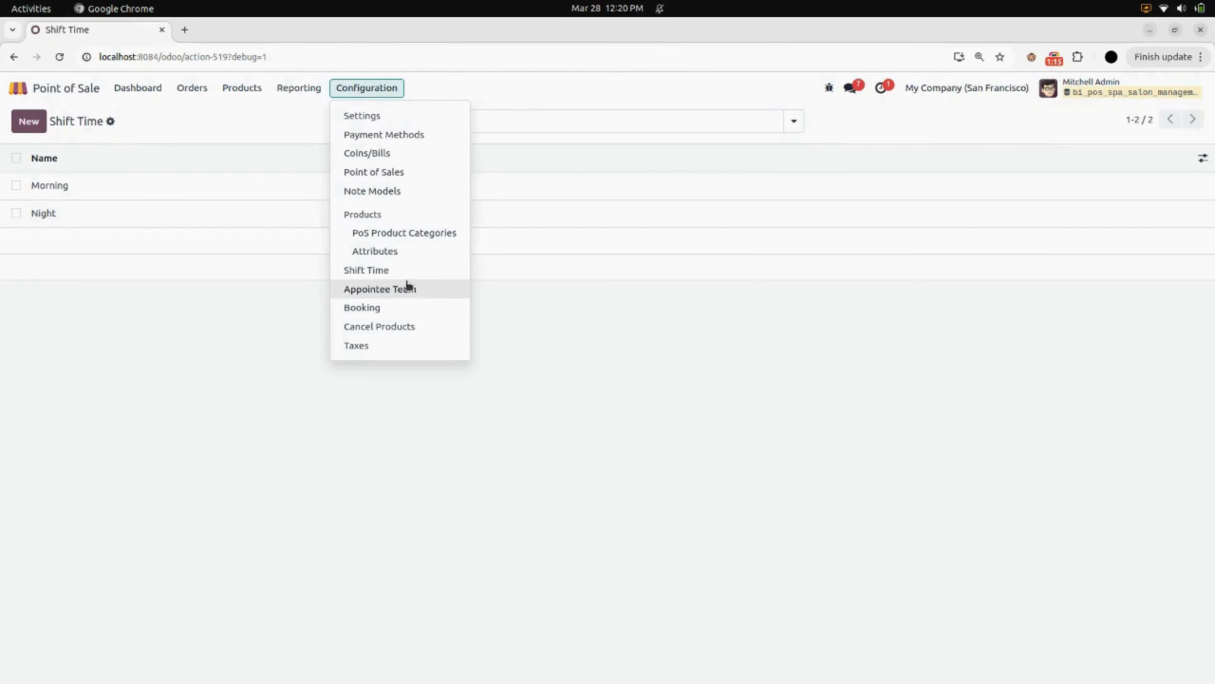
pyautogui.click(404, 293)
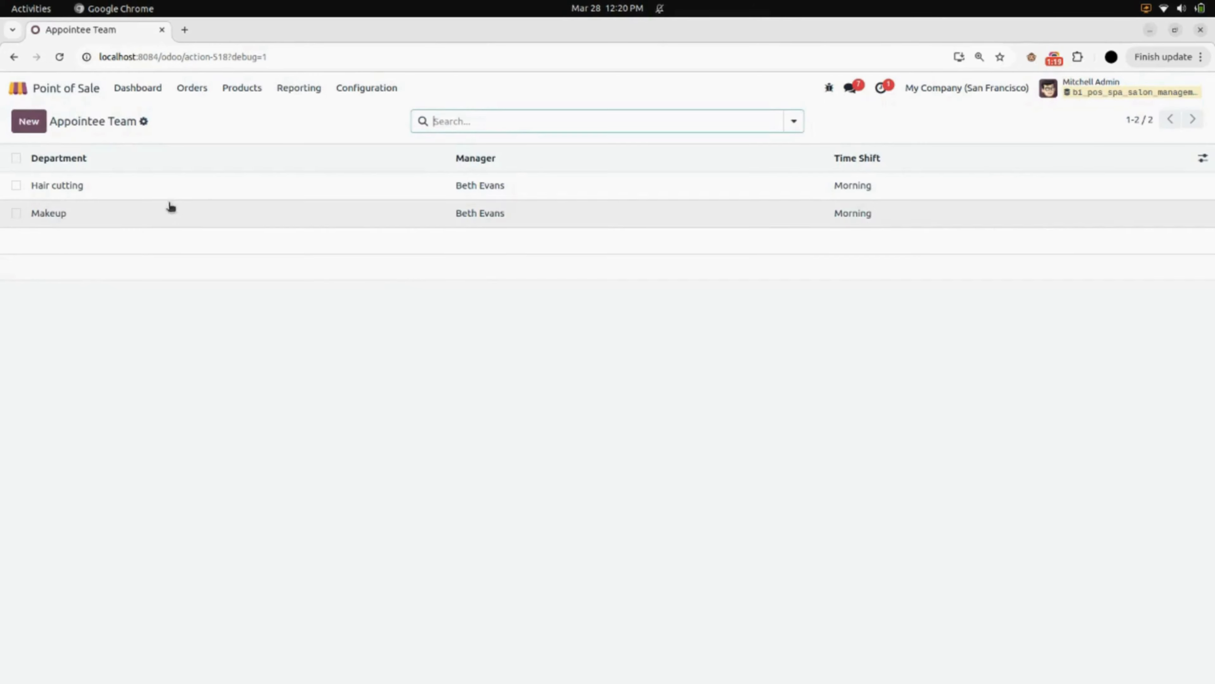
pyautogui.click(156, 190)
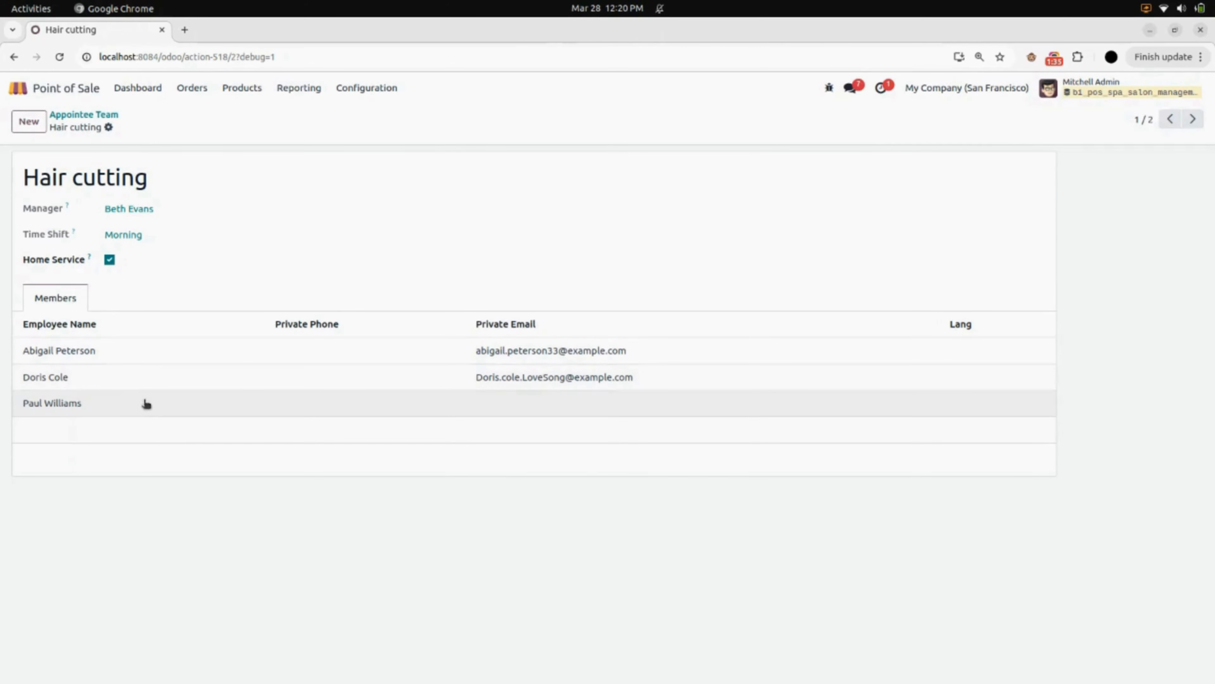
pyautogui.click(1193, 118)
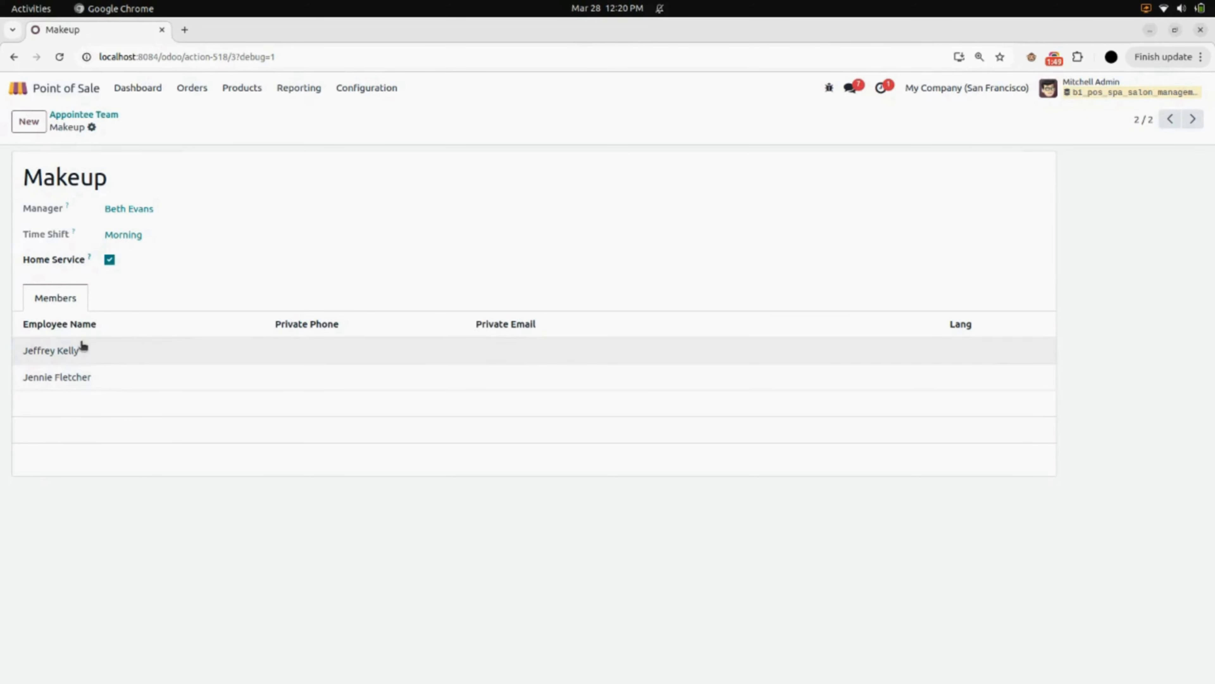
pyautogui.click(88, 118)
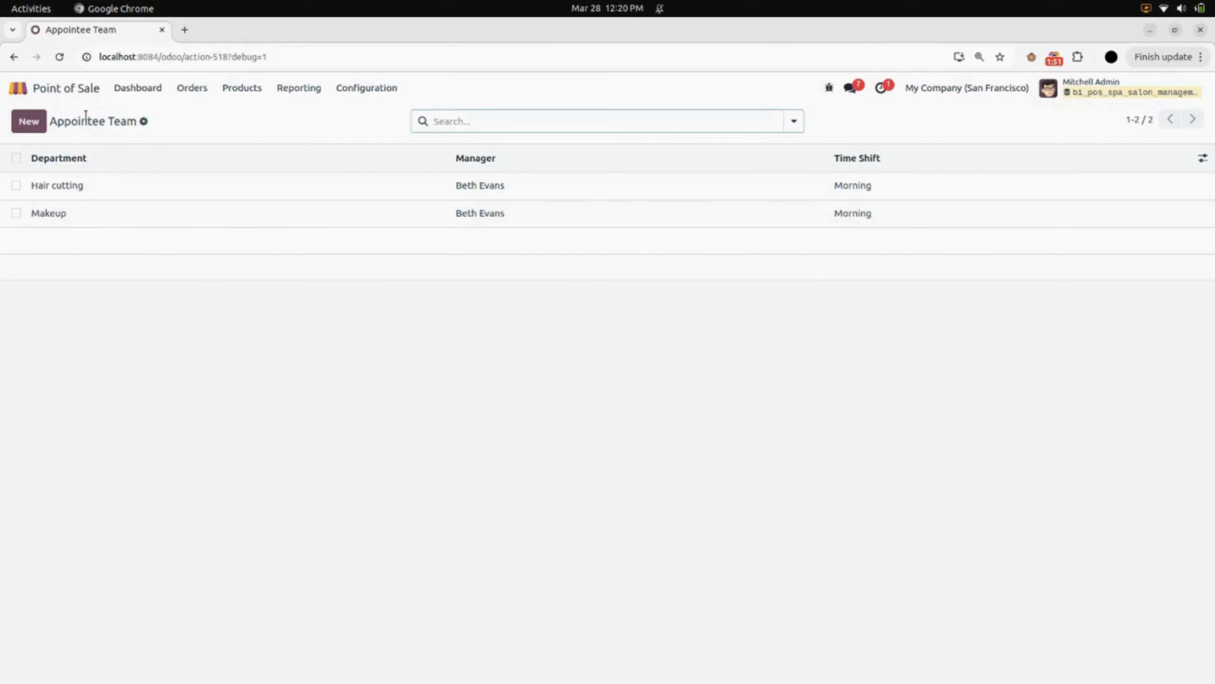
# In Point of Sale settings, set the default appointee team and default home service team to Hair cutting, then save
pyautogui.click(367, 96)
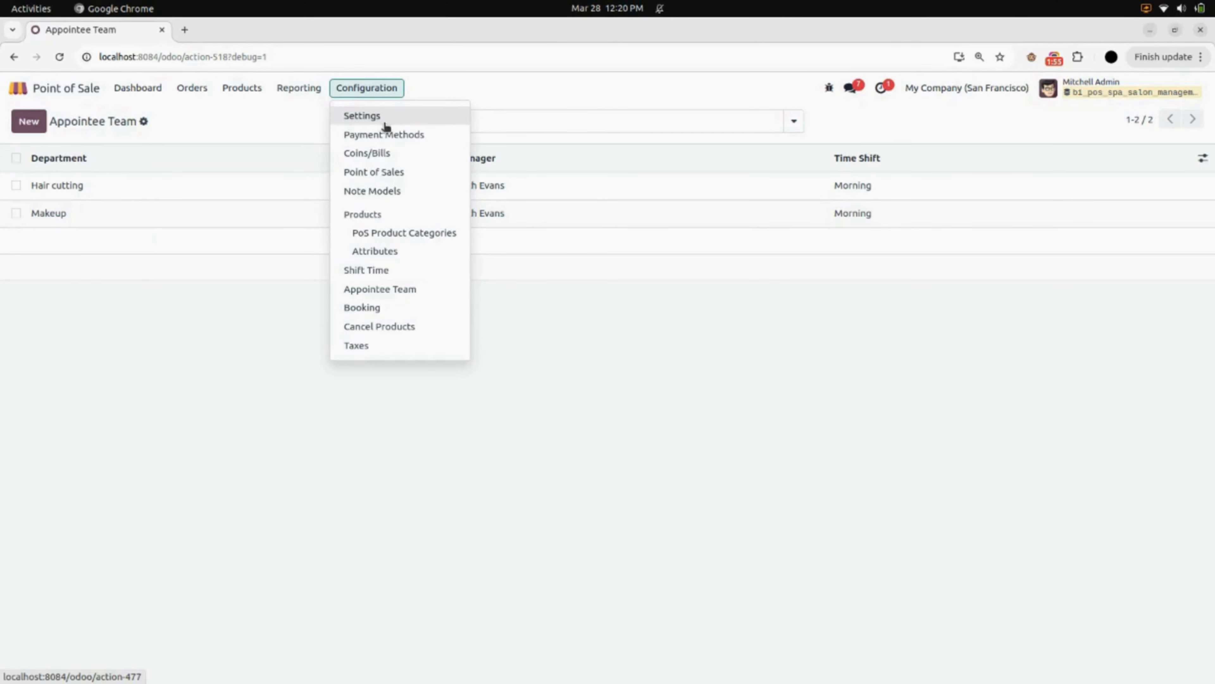
pyautogui.click(355, 117)
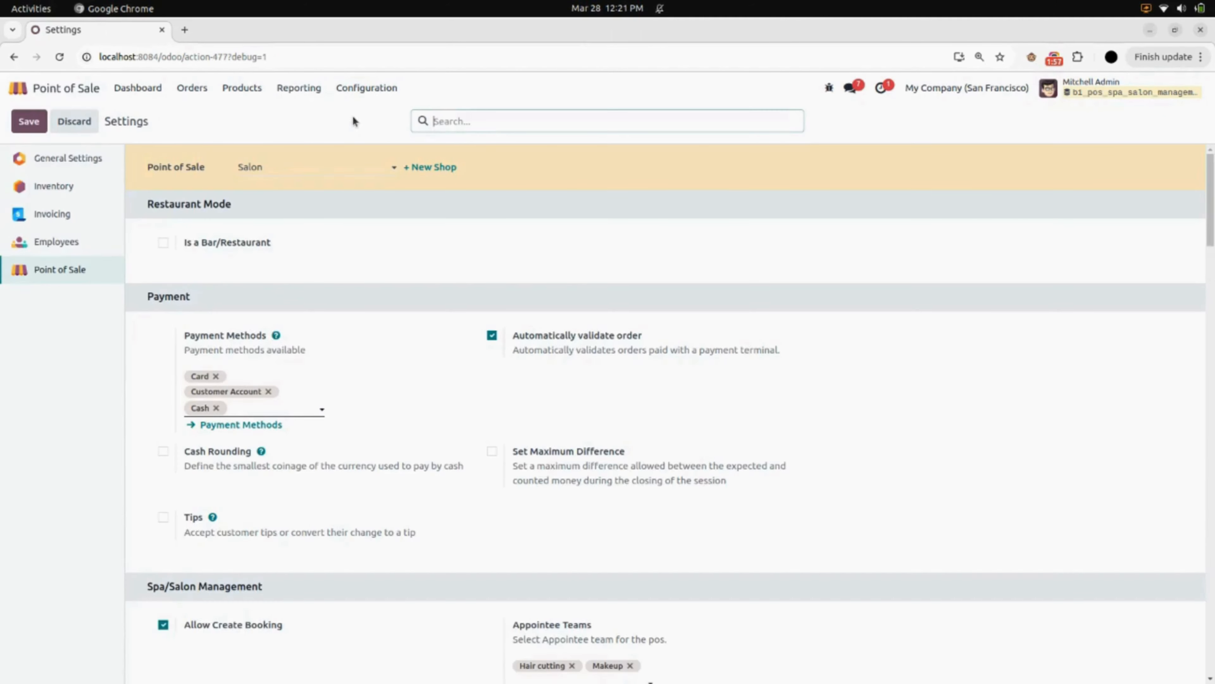
pyautogui.scroll(-2, 338, 262)
pyautogui.scroll(-6, 338, 266)
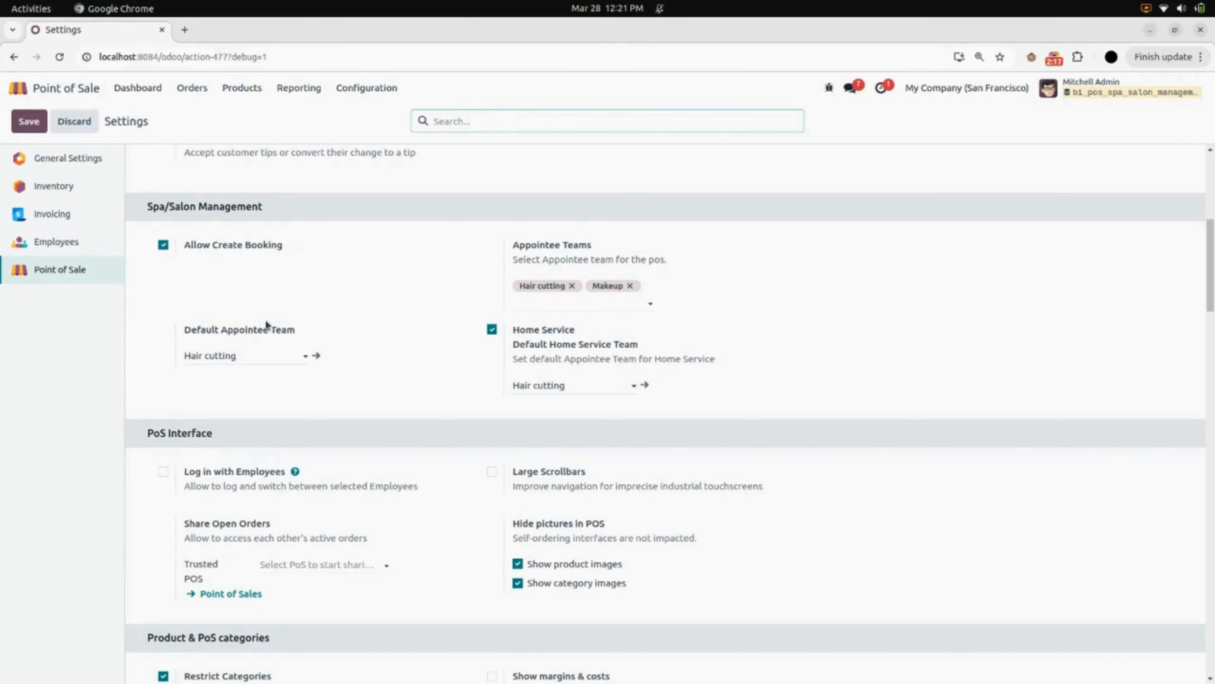
pyautogui.click(249, 358)
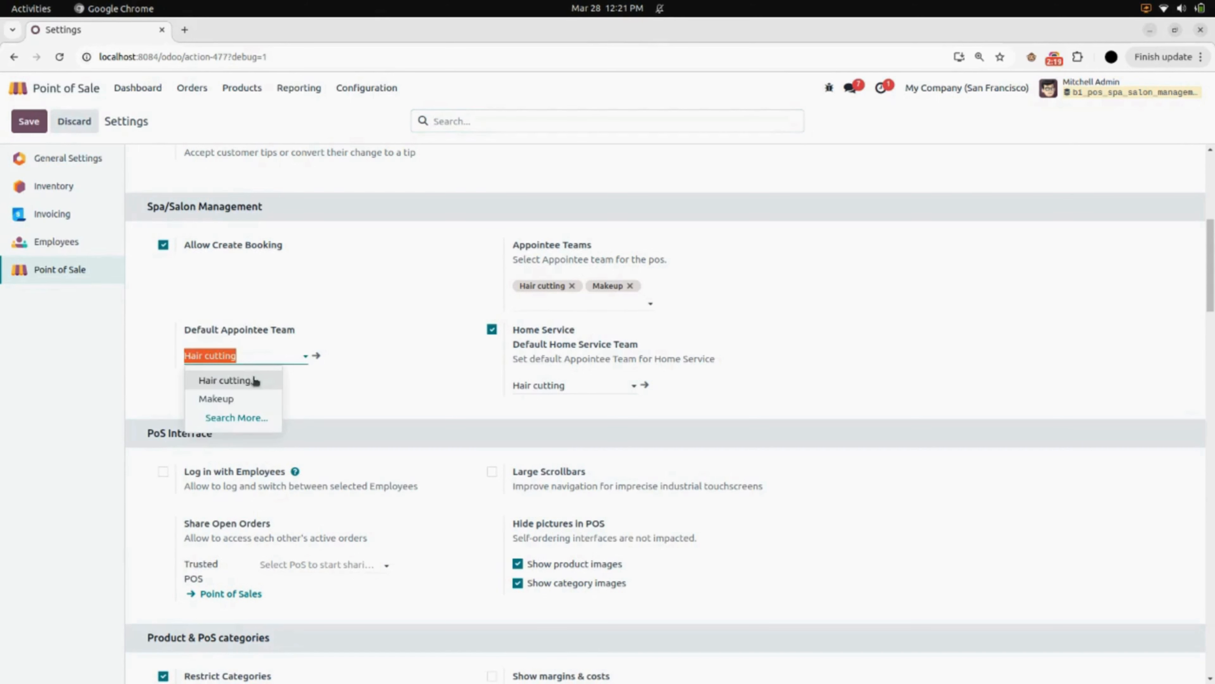
pyautogui.click(249, 381)
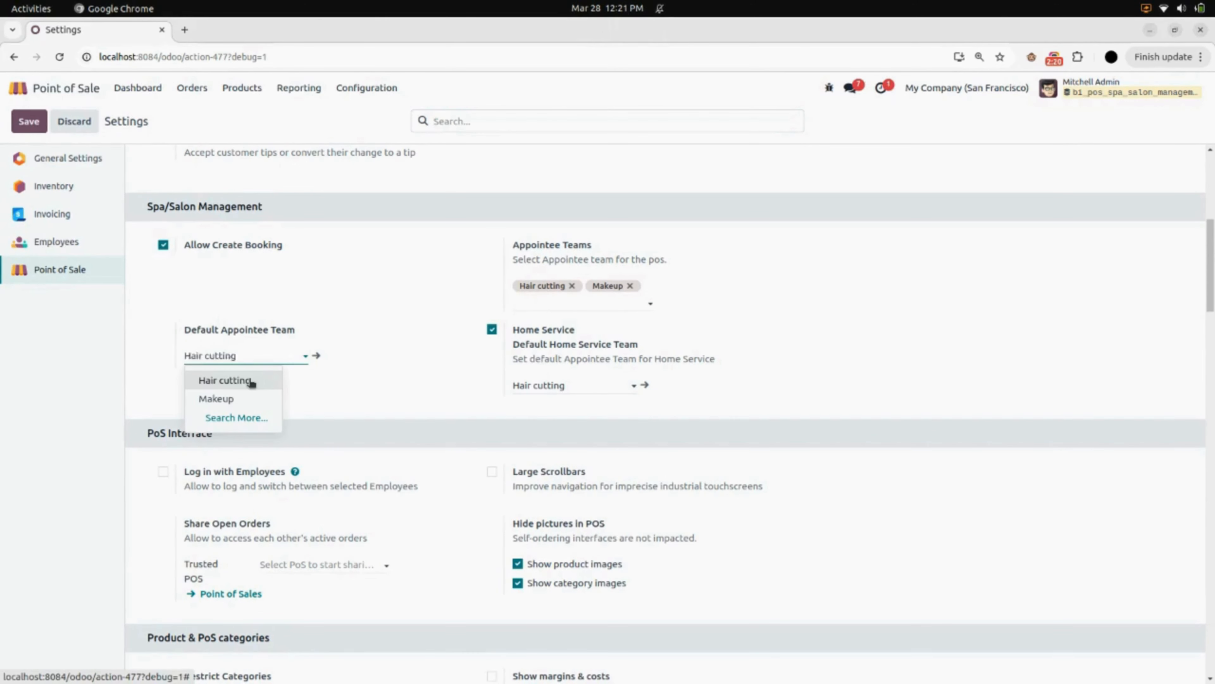
pyautogui.click(309, 383)
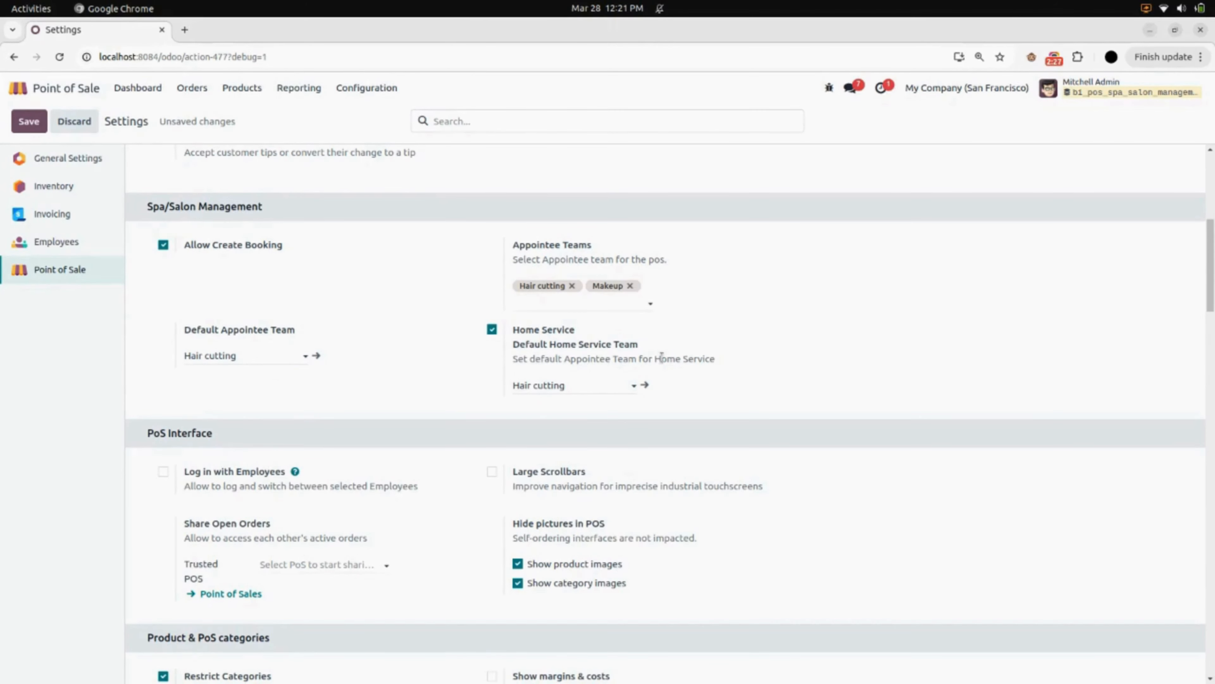
pyautogui.click(613, 386)
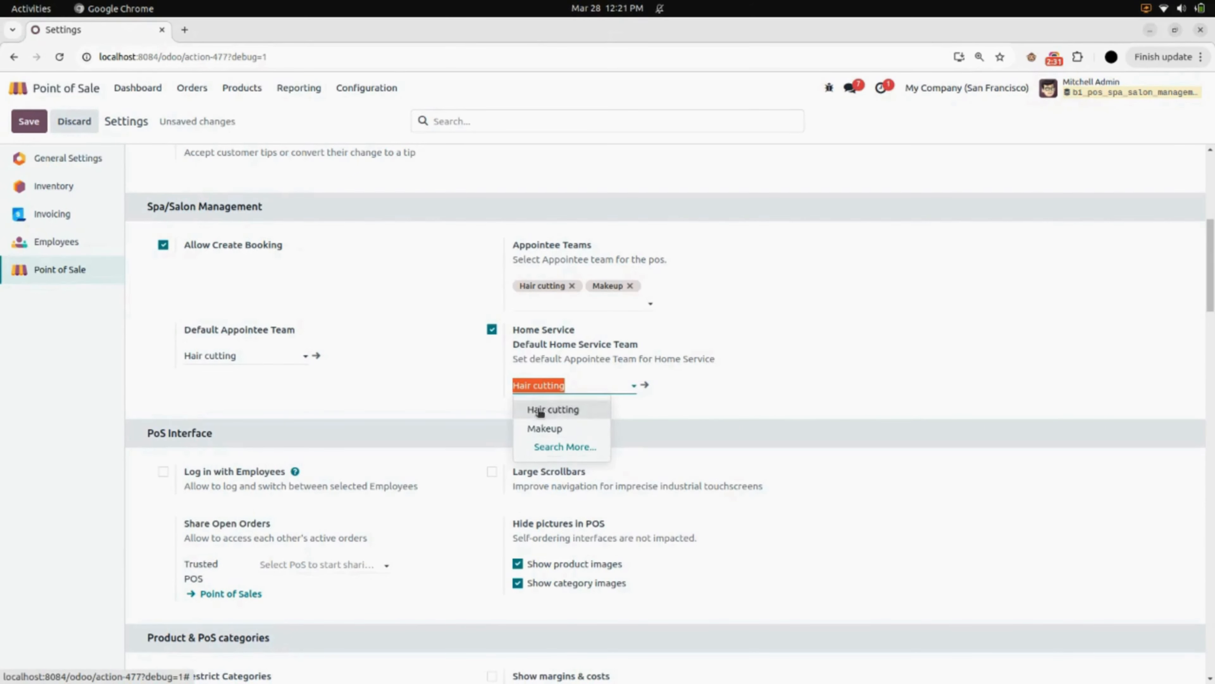
pyautogui.click(668, 411)
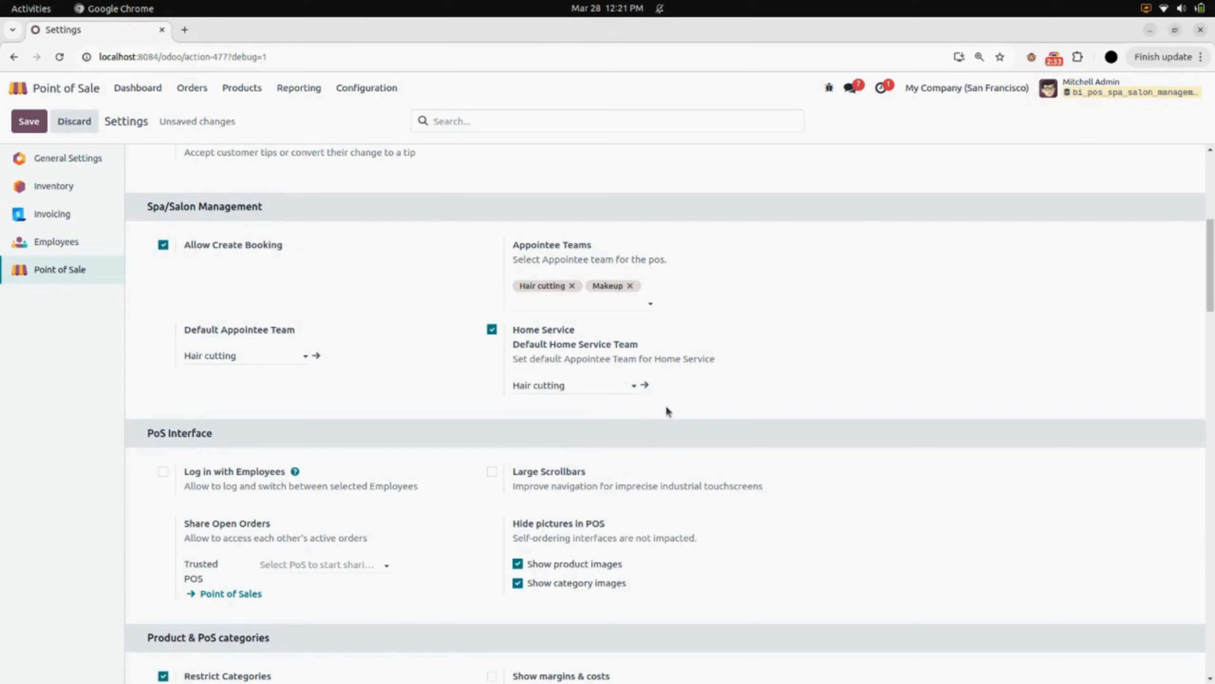
pyautogui.click(28, 125)
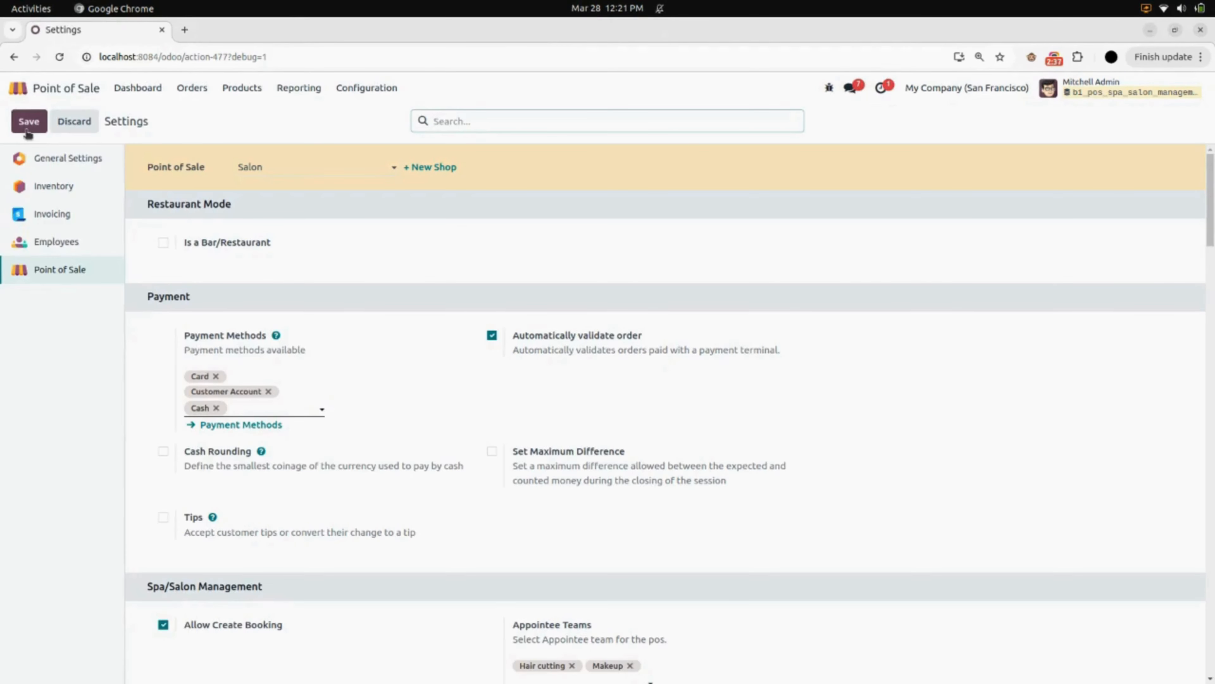
# Open the Salon register from the dashboard, confirming the opening control
pyautogui.click(127, 91)
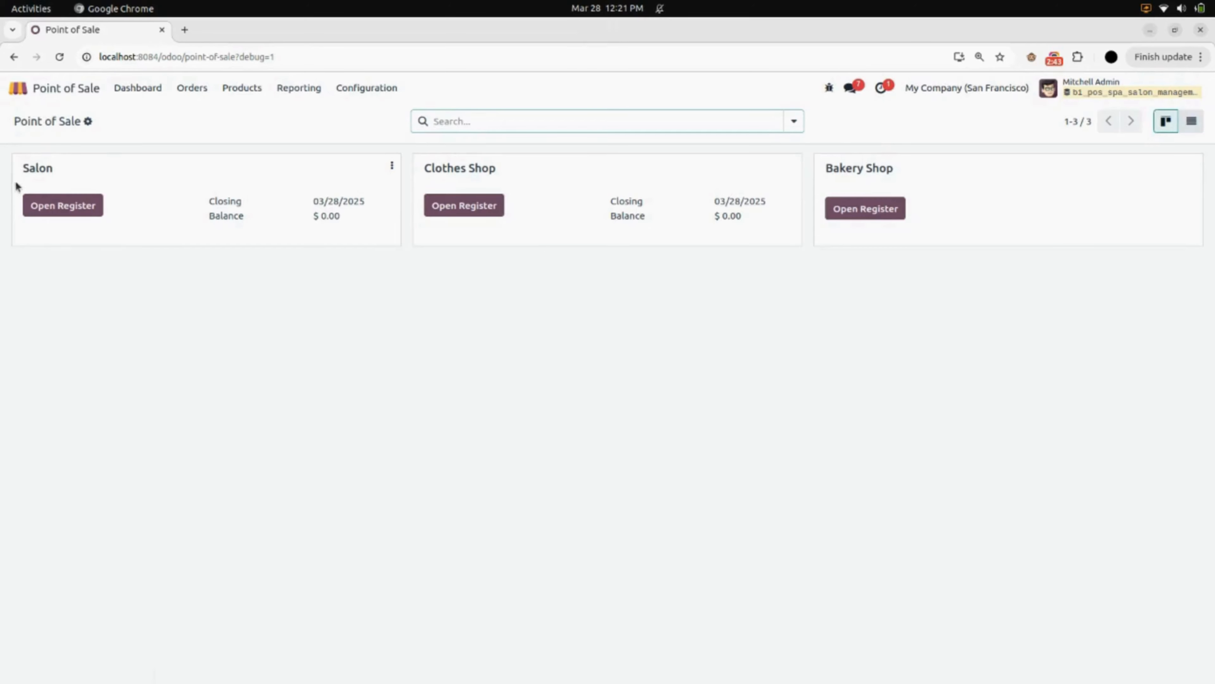
pyautogui.click(61, 207)
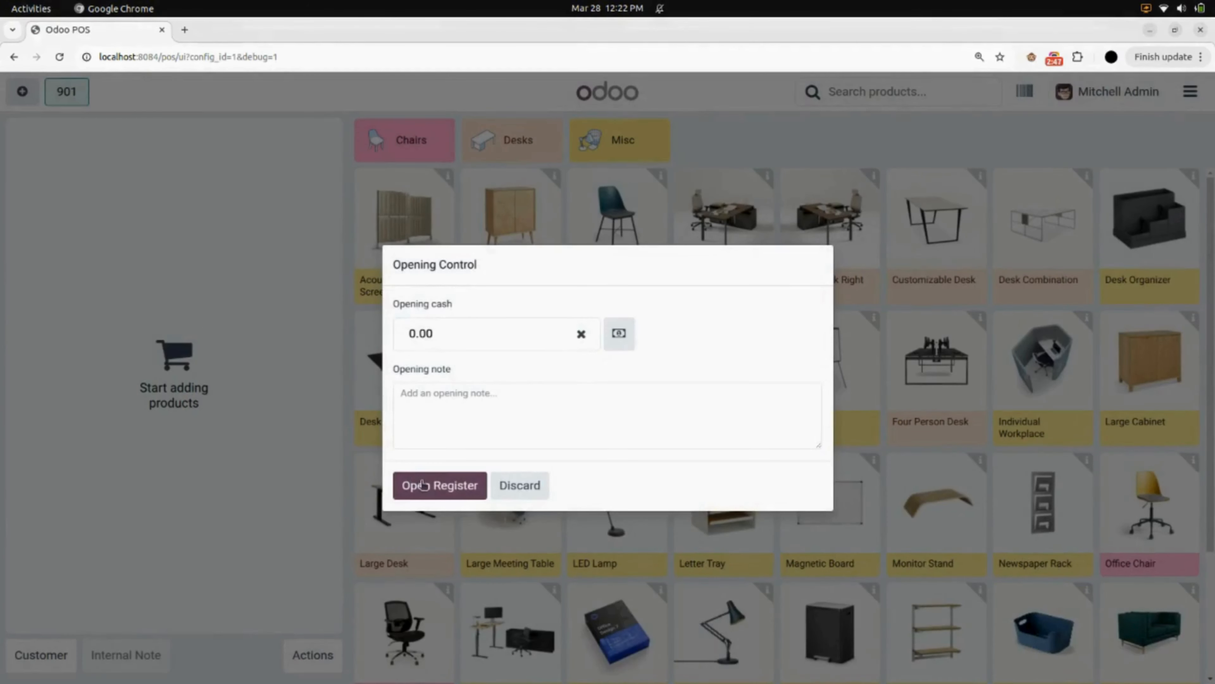
pyautogui.click(423, 485)
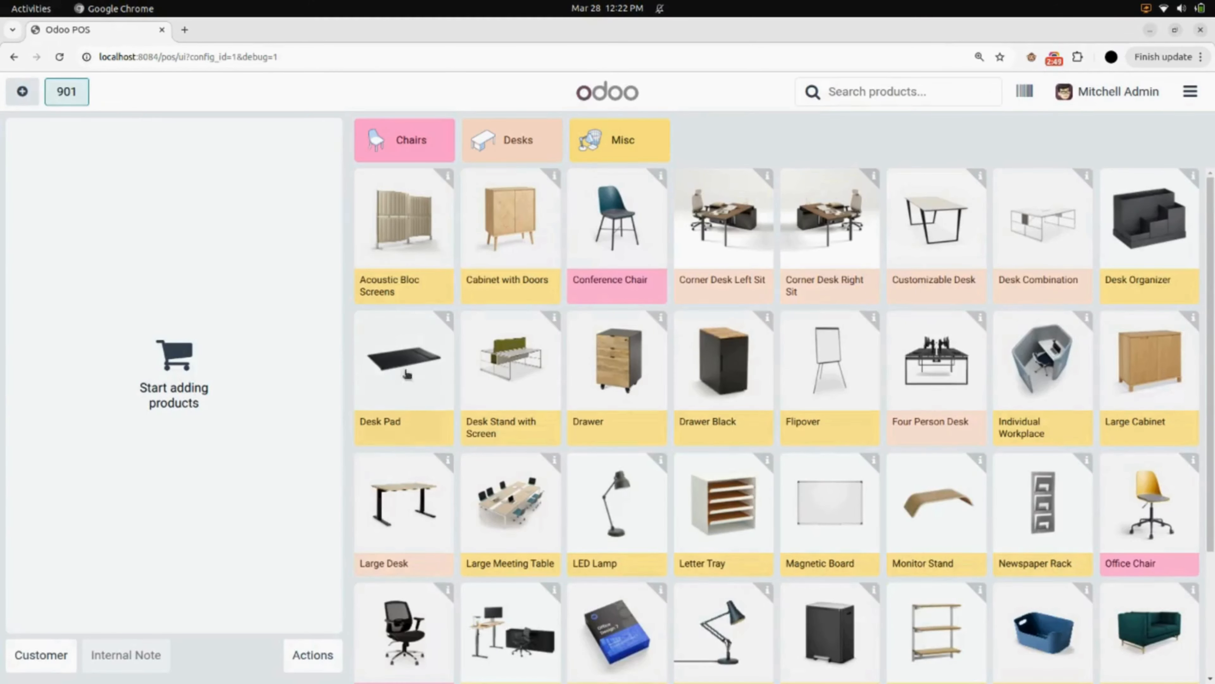
# Try to create a booking for the empty order without a customer
pyautogui.click(314, 655)
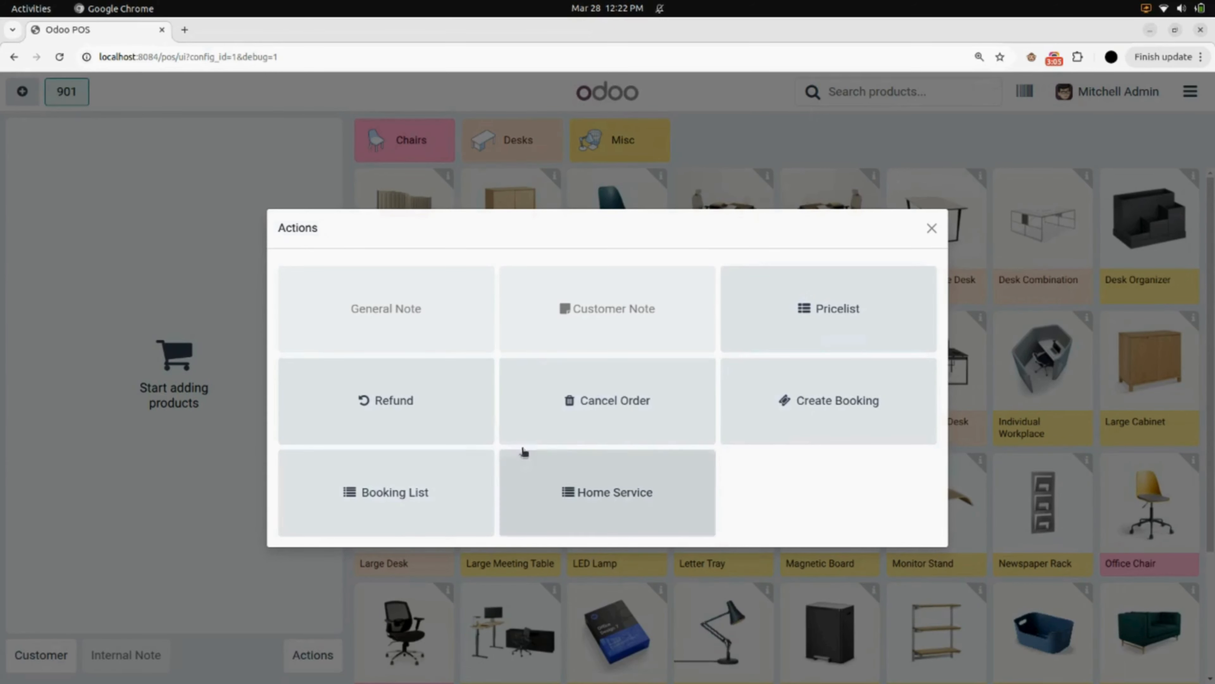
pyautogui.click(817, 407)
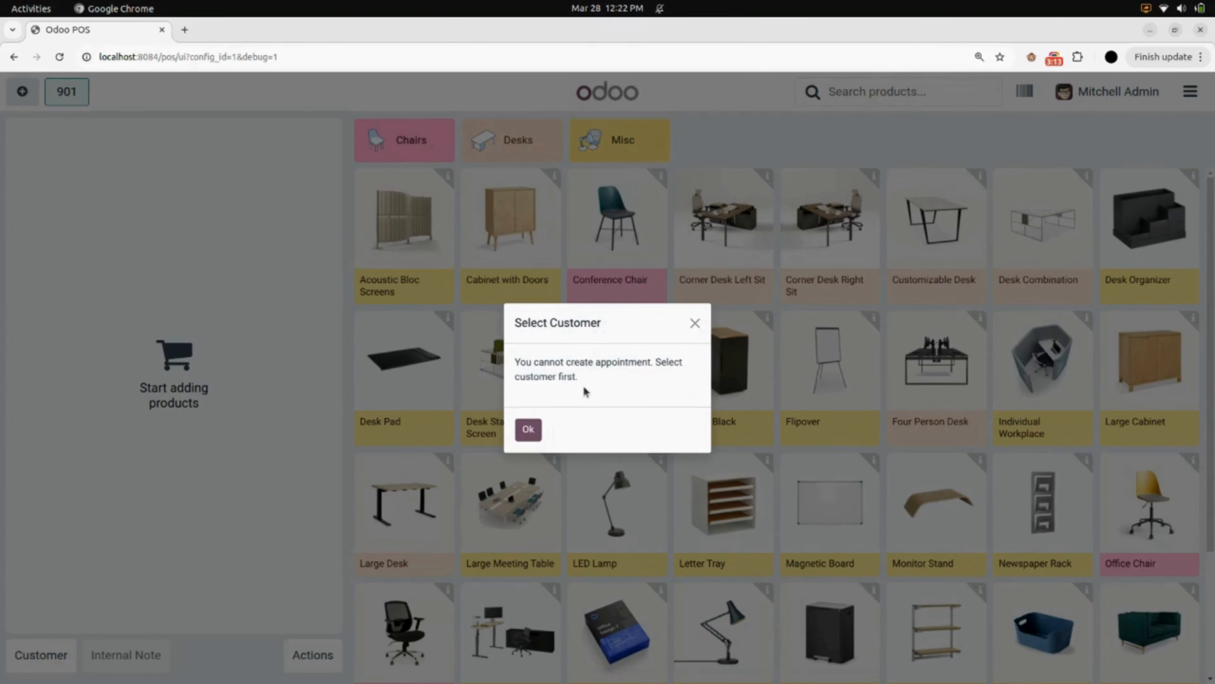
pyautogui.click(529, 429)
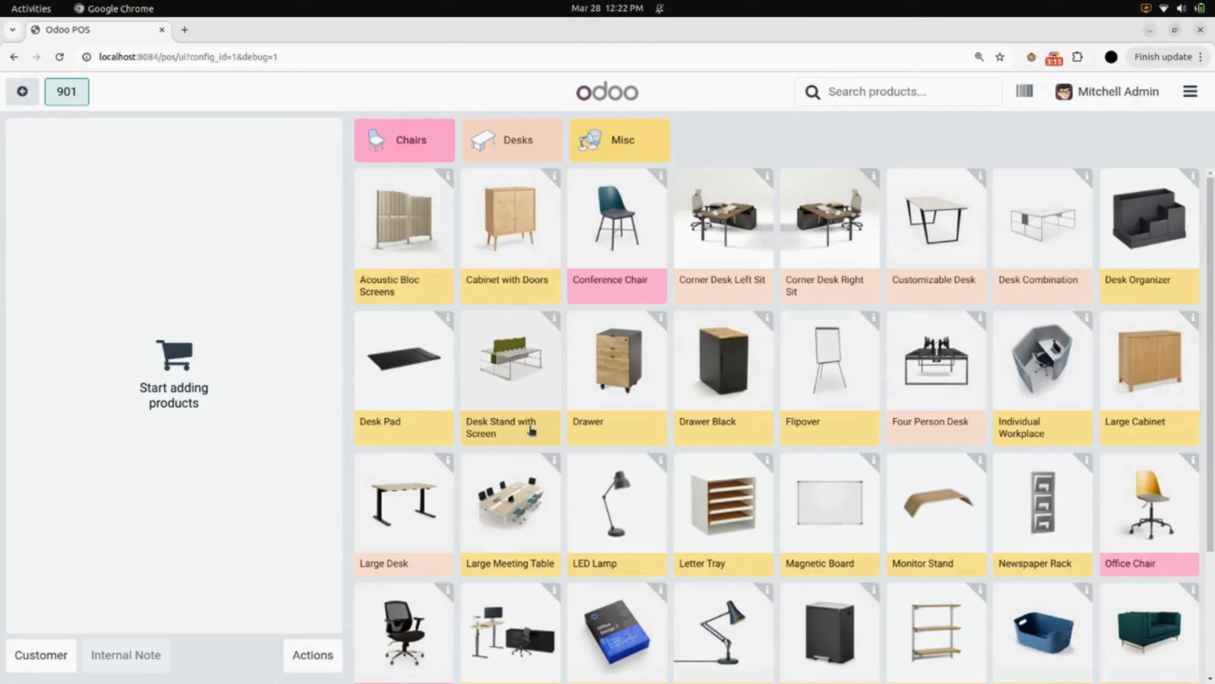
# Assign Azure Interior as the order's customer and try creating a booking again
pyautogui.click(38, 652)
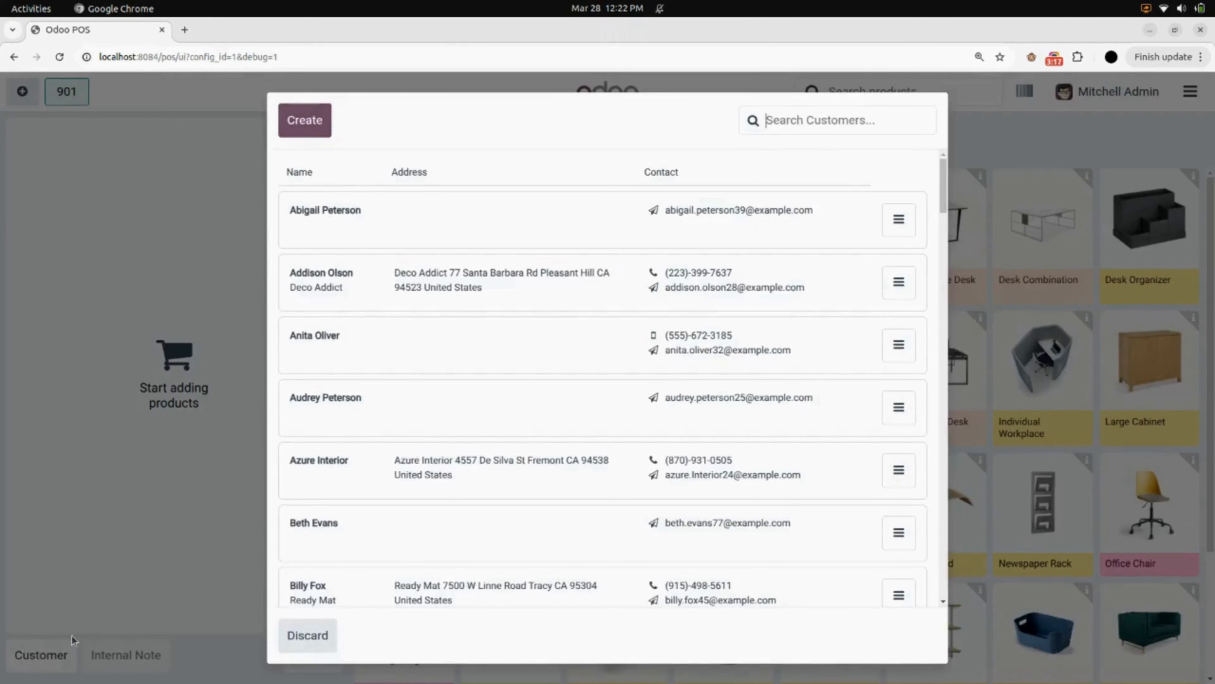
pyautogui.click(407, 481)
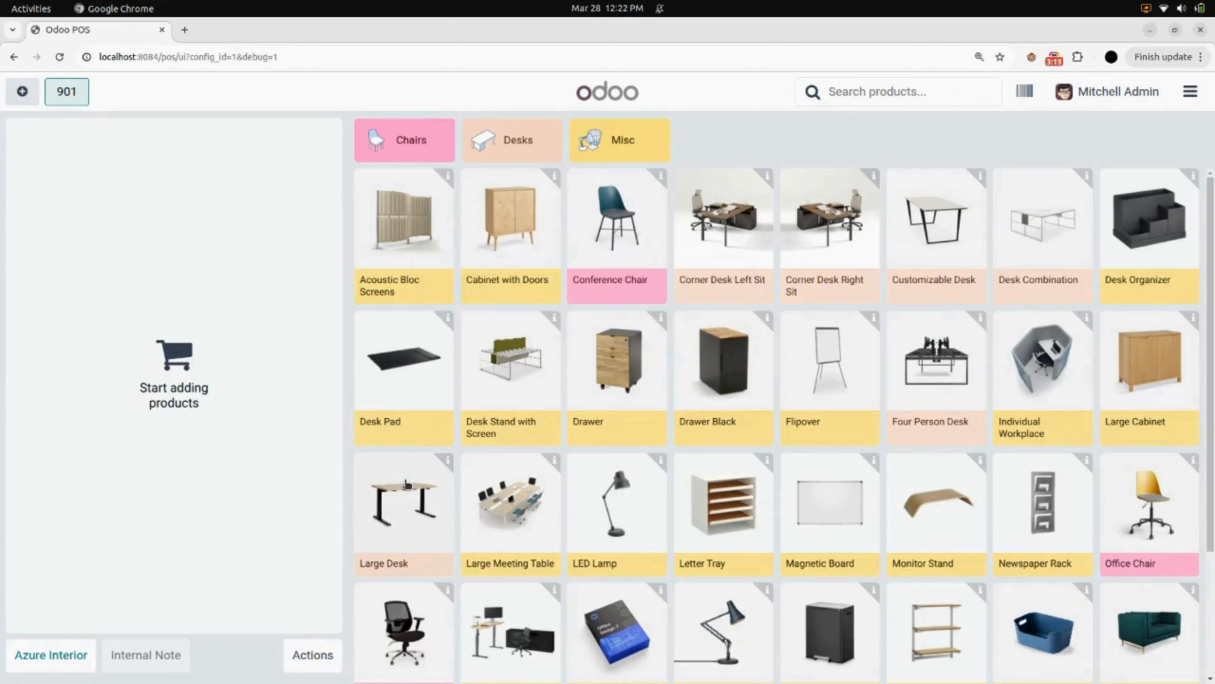
pyautogui.click(320, 660)
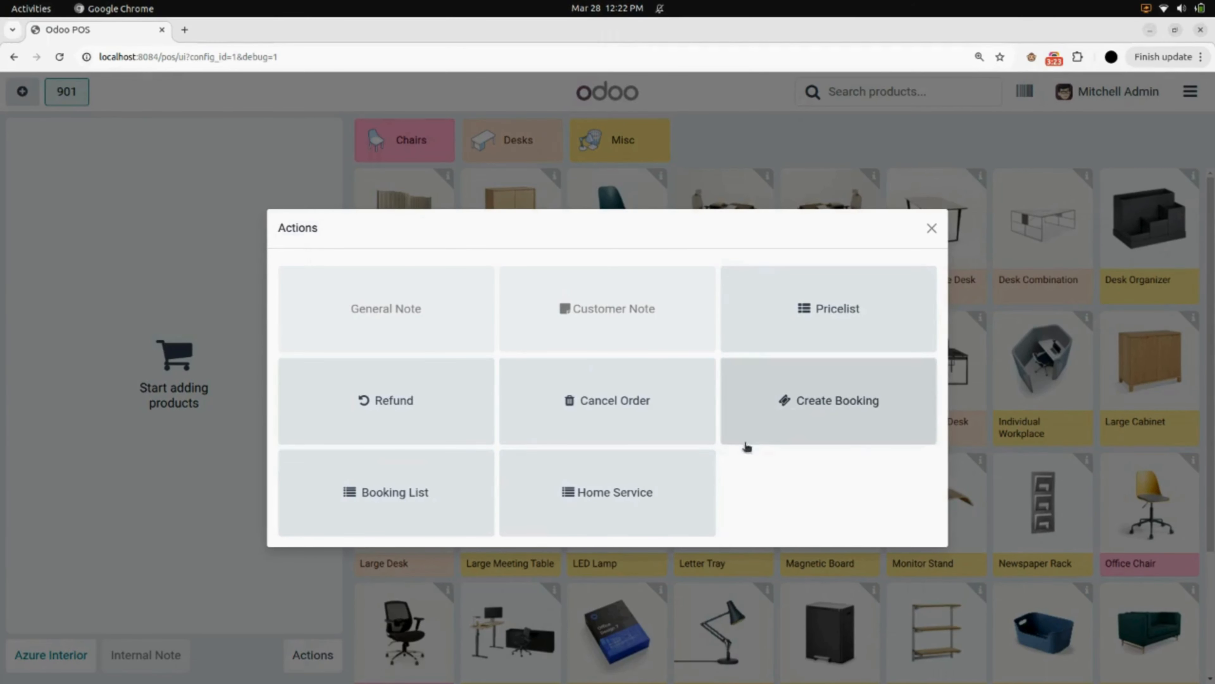
pyautogui.click(816, 408)
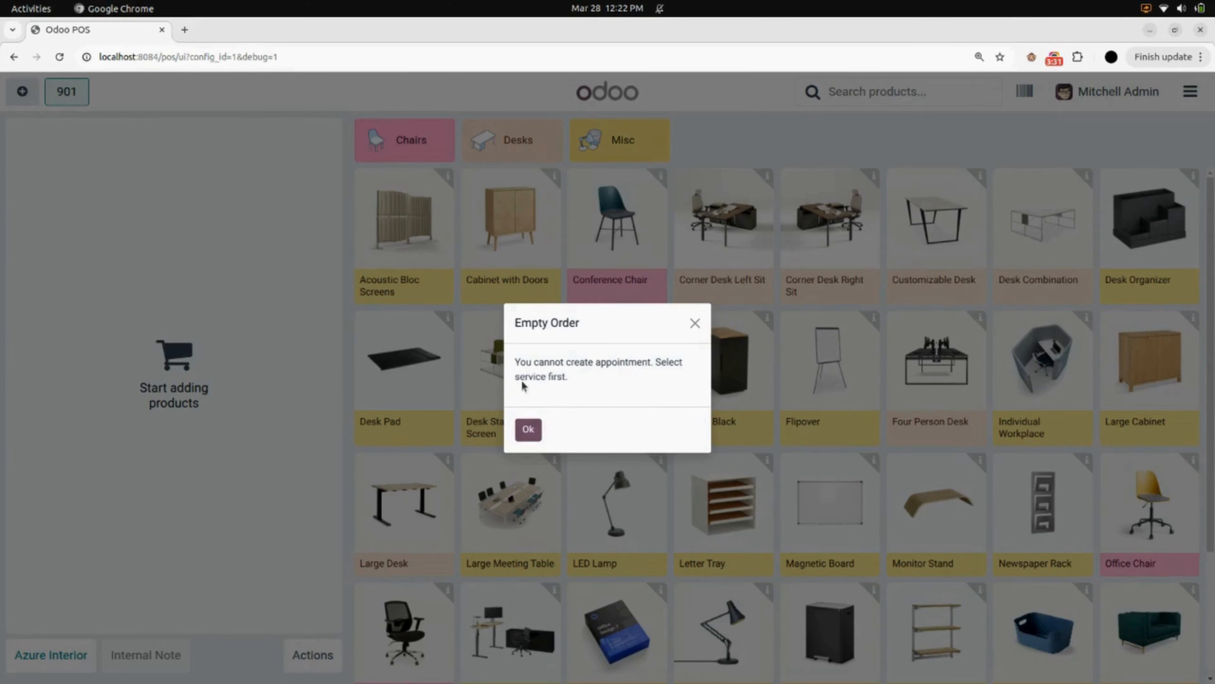
pyautogui.click(694, 324)
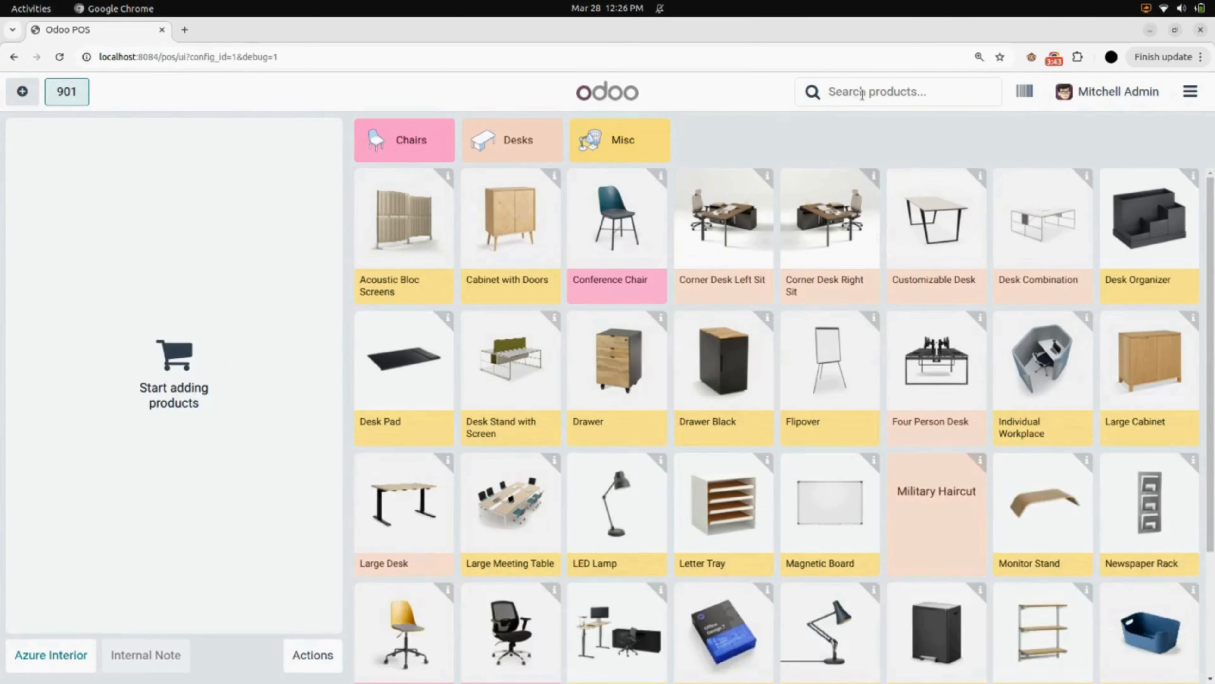
# Search products for military and add Military Haircut to the order
pyautogui.click(862, 94)
pyautogui.write('military')
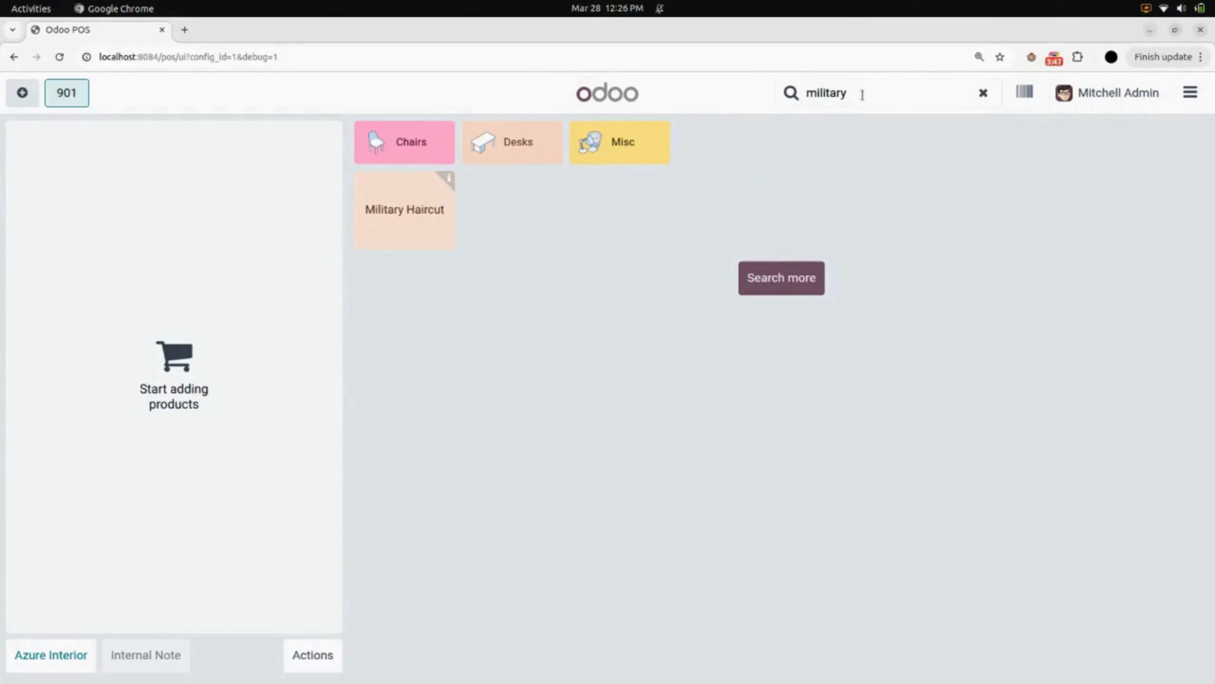
pyautogui.click(420, 212)
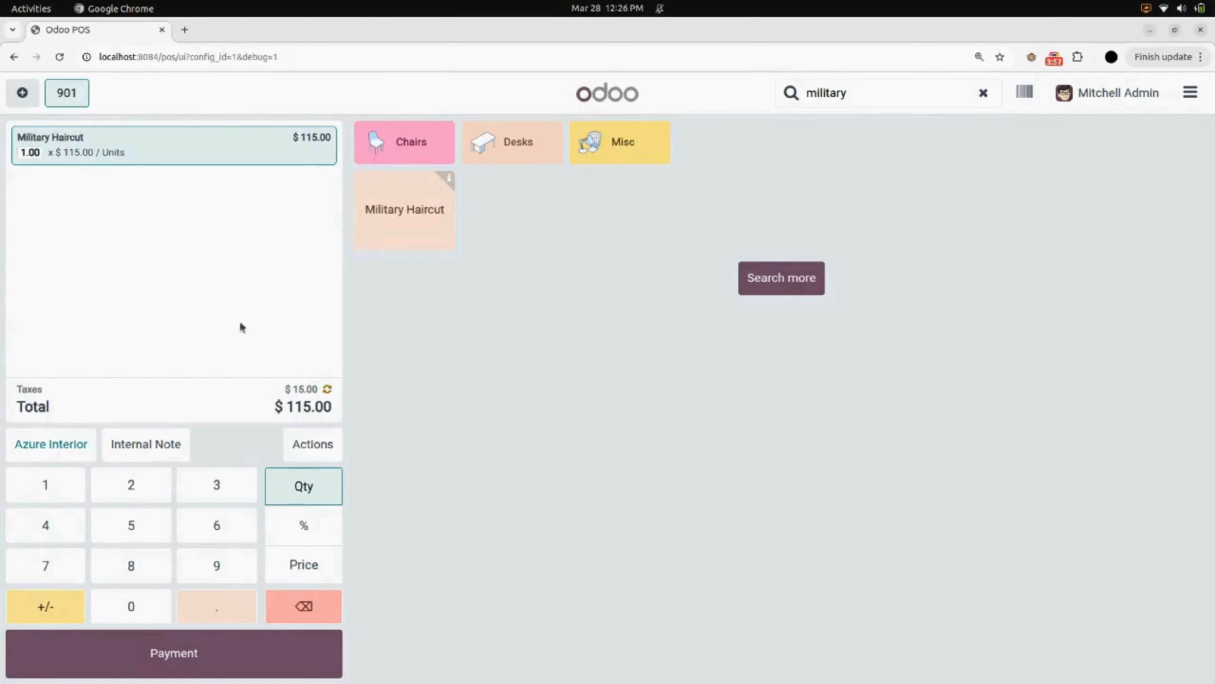
# Start a Salon Service booking with the Hair cutting team on 29 March 2025 for the current order
pyautogui.click(318, 444)
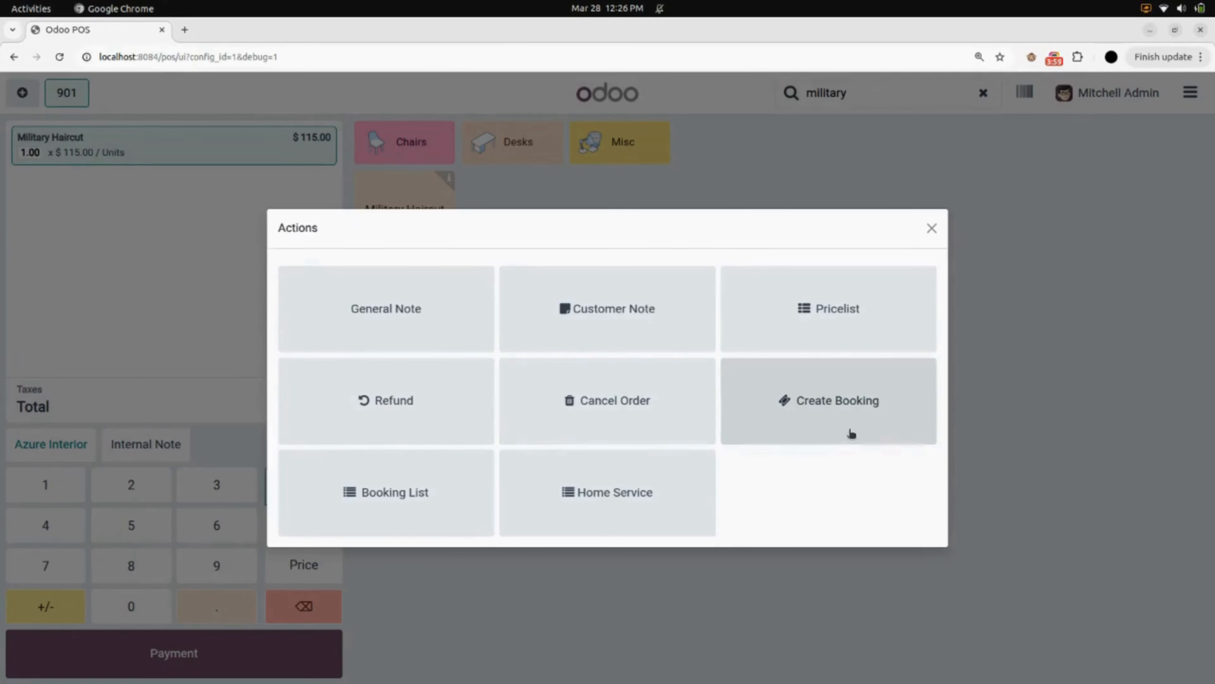
pyautogui.click(823, 406)
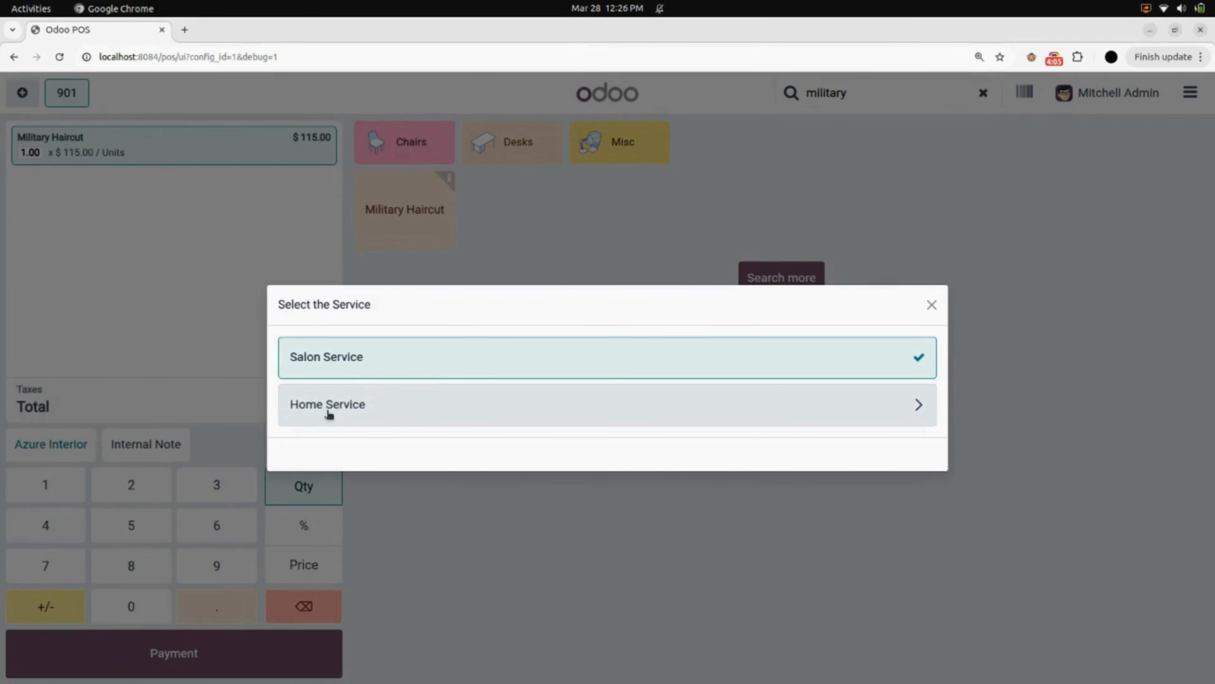
pyautogui.click(555, 370)
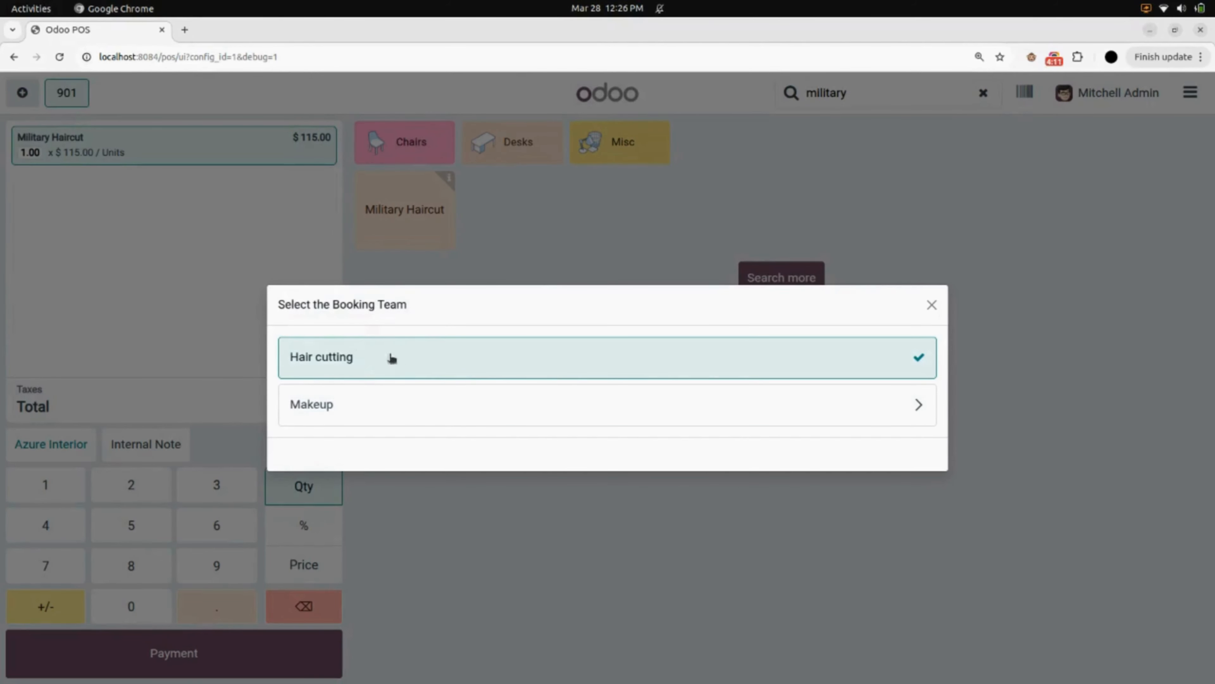
pyautogui.click(482, 358)
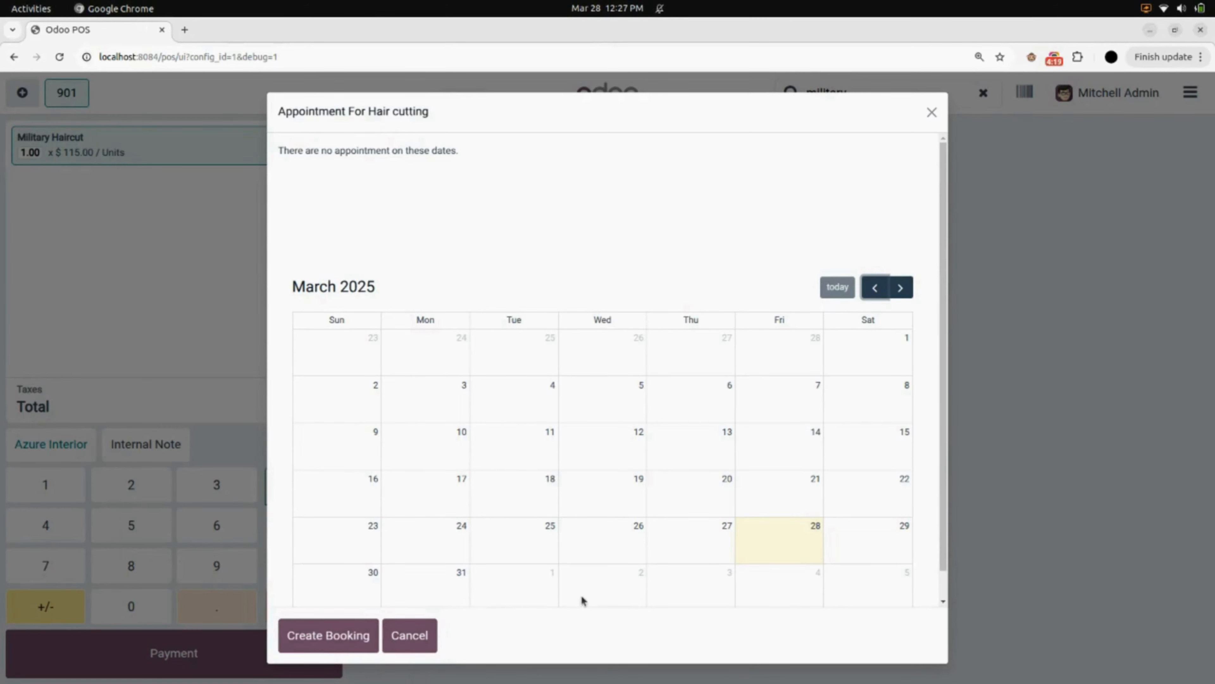
pyautogui.click(868, 548)
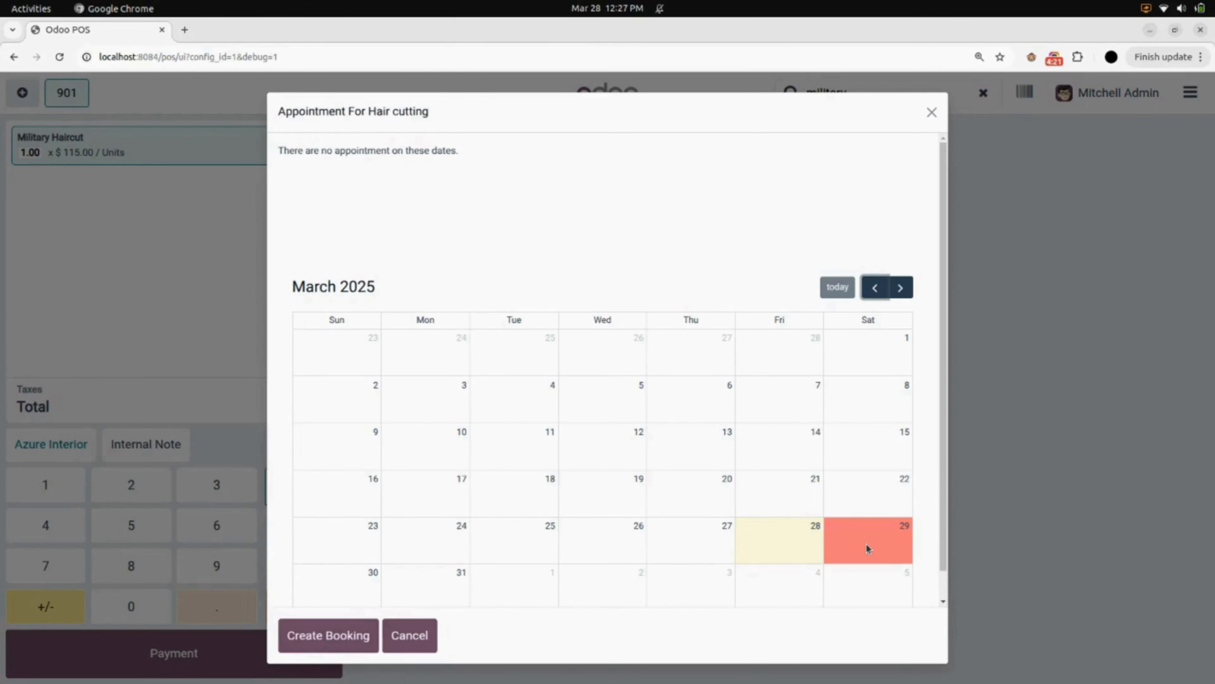
pyautogui.click(329, 636)
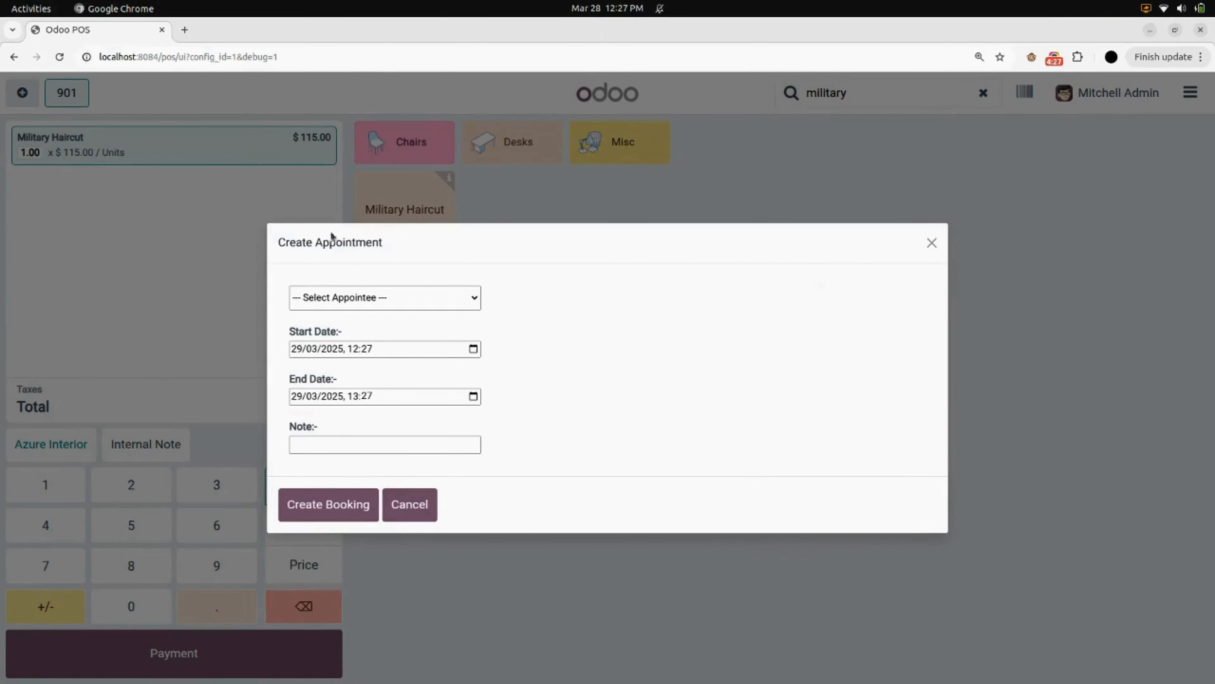
# Choose the first listed appointee, add the note Haircutting, and create the appointment
pyautogui.click(334, 299)
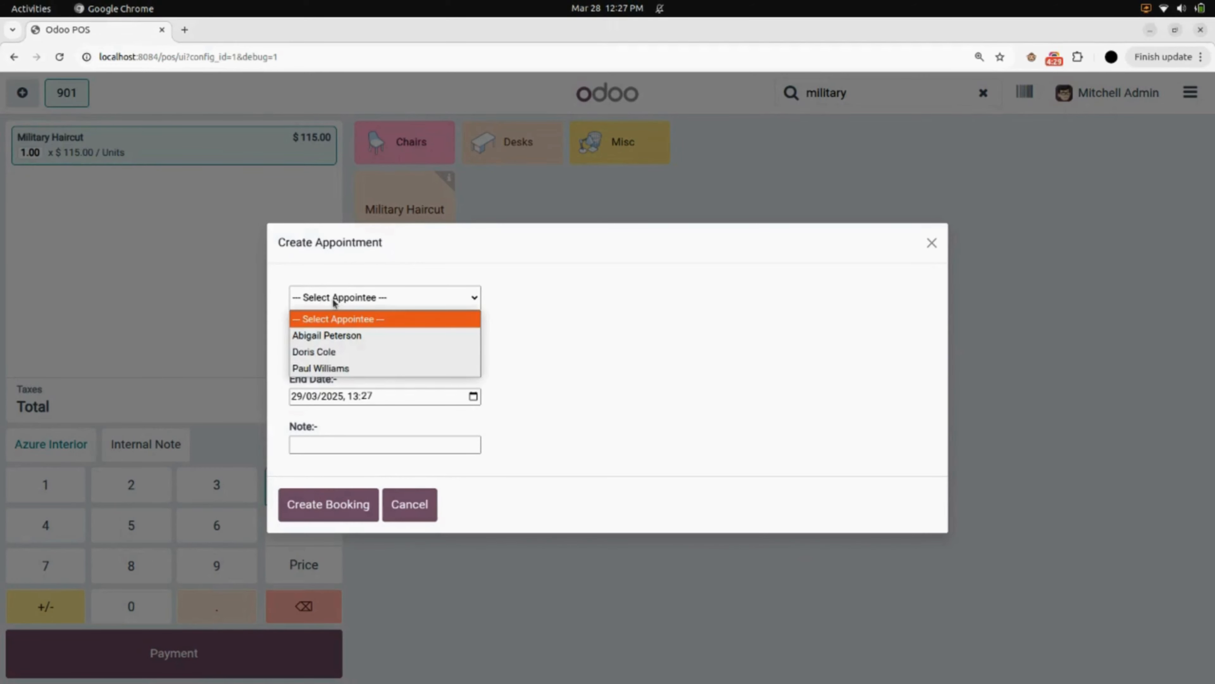
pyautogui.click(334, 341)
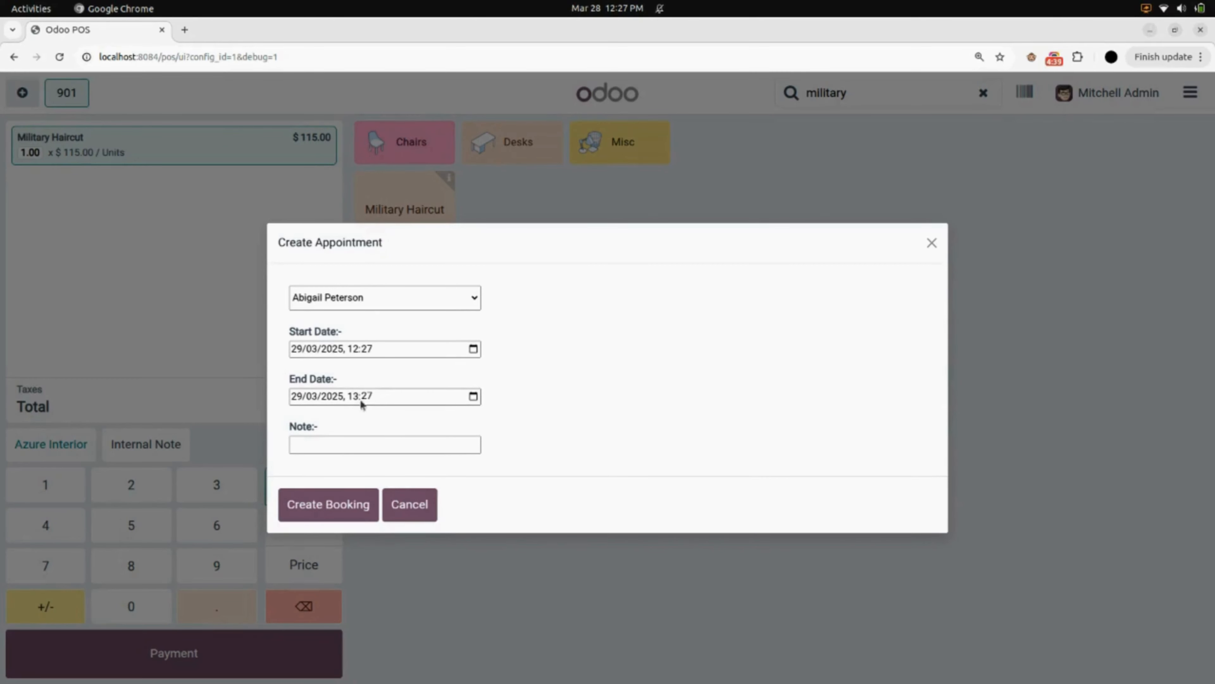
pyautogui.click(303, 447)
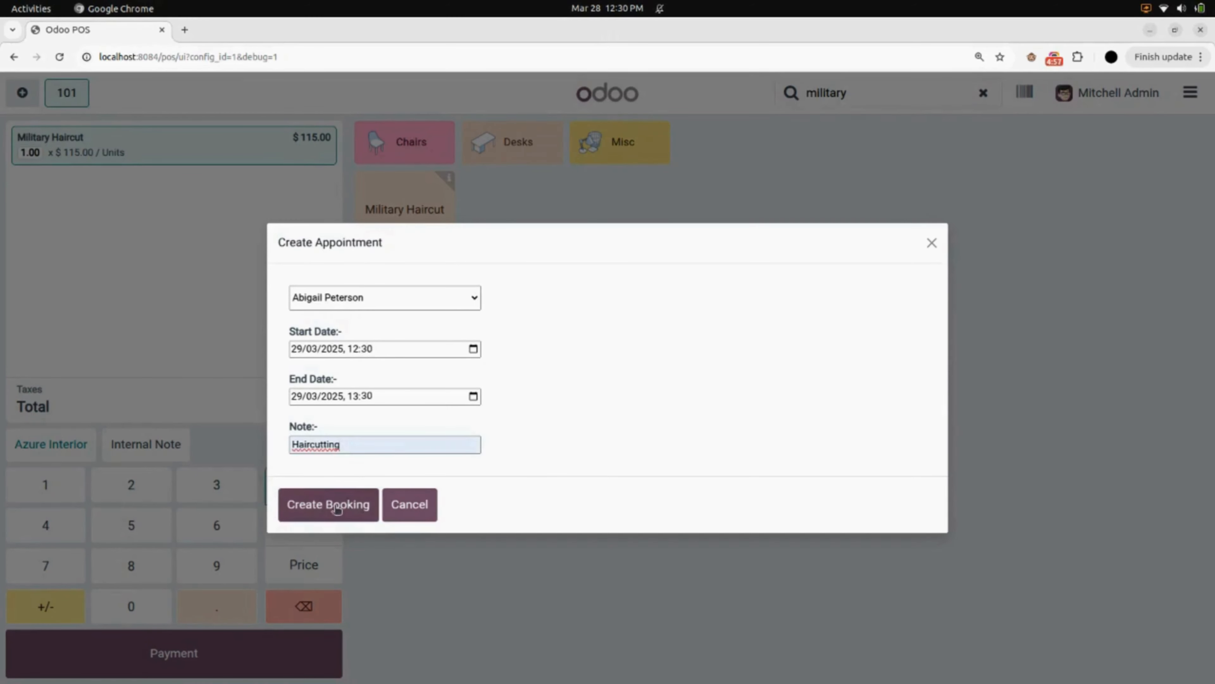
pyautogui.click(338, 508)
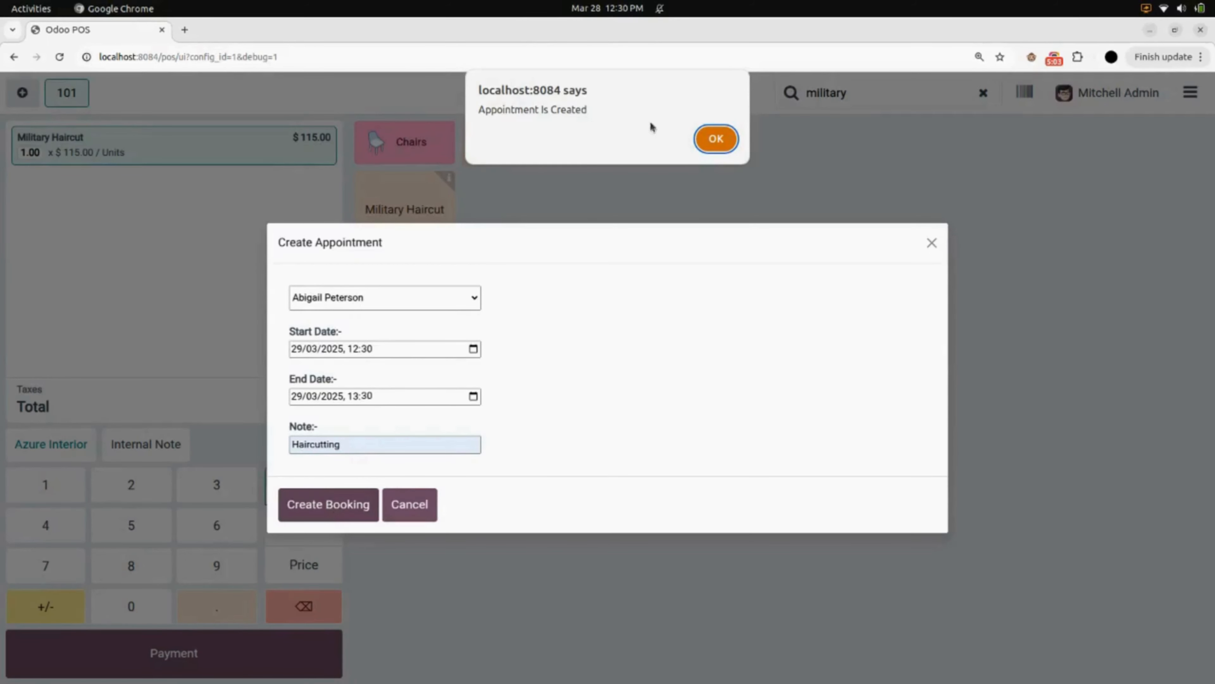
pyautogui.click(717, 139)
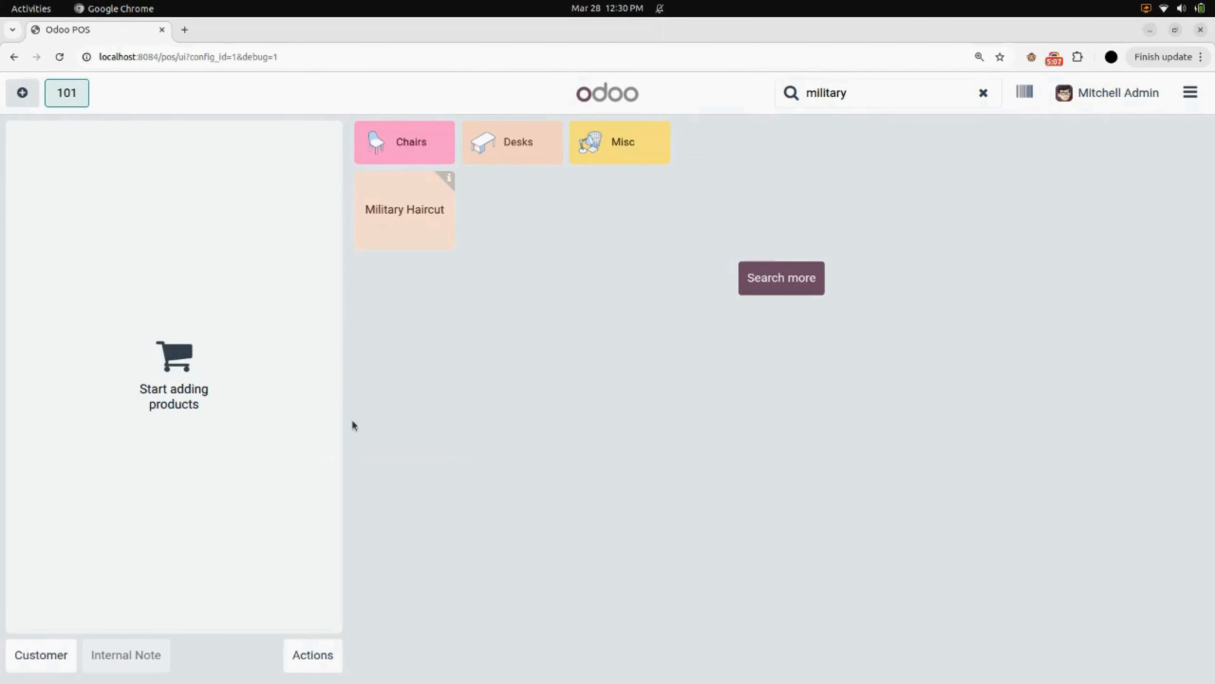
# Open the booking list to review the new booking, then discard back to the order screen
pyautogui.click(311, 655)
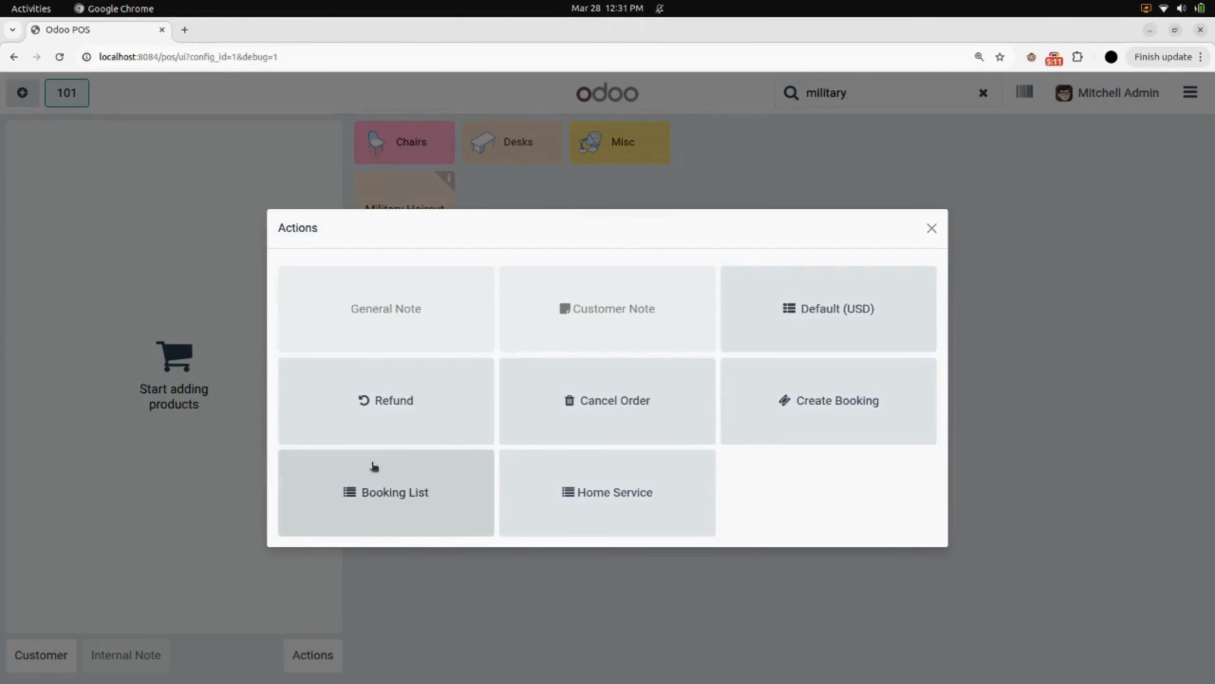
pyautogui.click(366, 498)
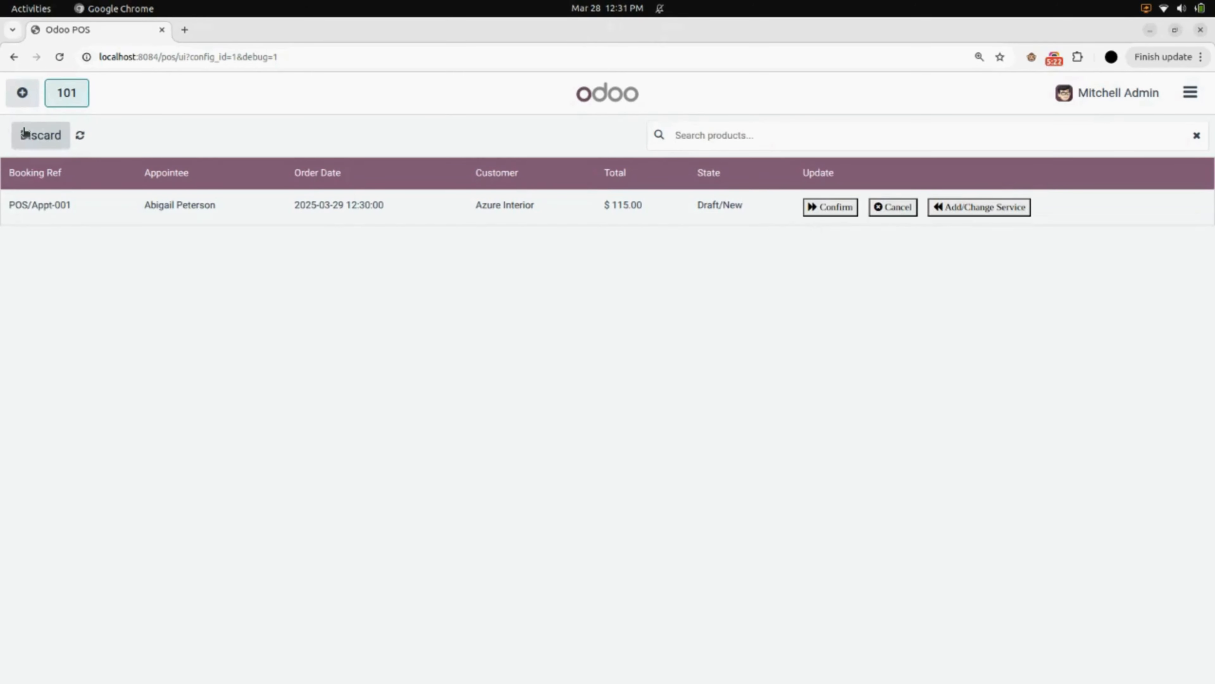
pyautogui.click(34, 134)
# Add Military Haircut to the new order and assign an individual contact as its customer
pyautogui.click(395, 219)
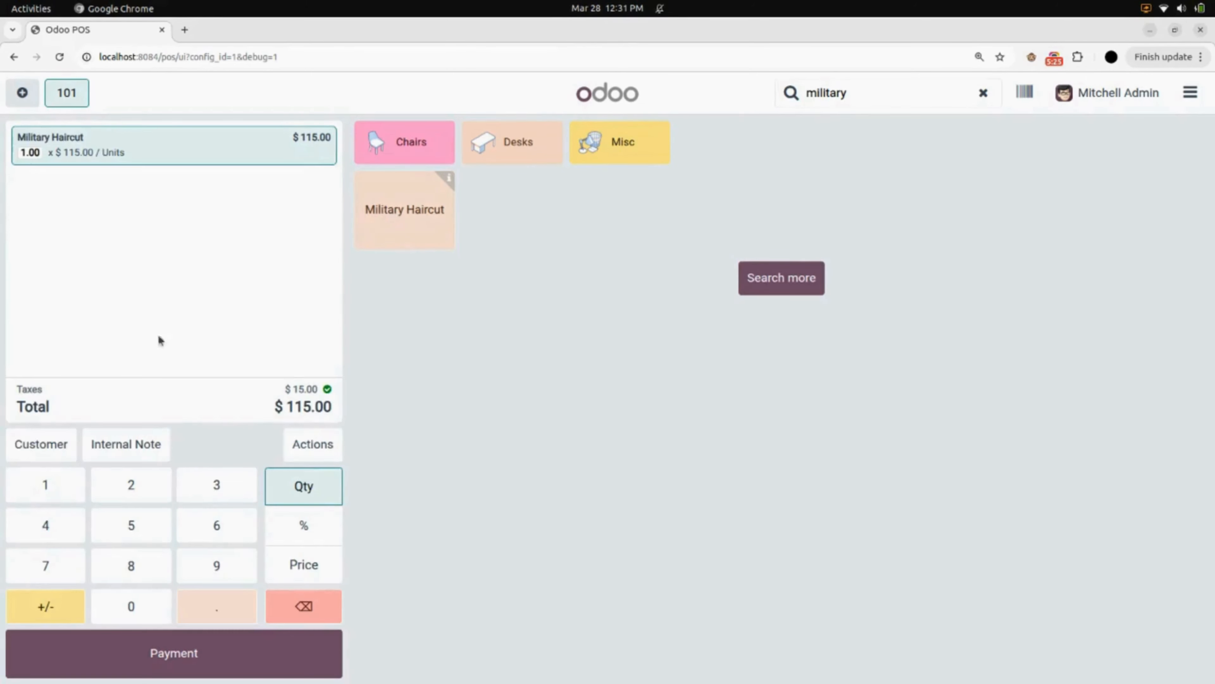
pyautogui.click(71, 444)
pyautogui.click(397, 482)
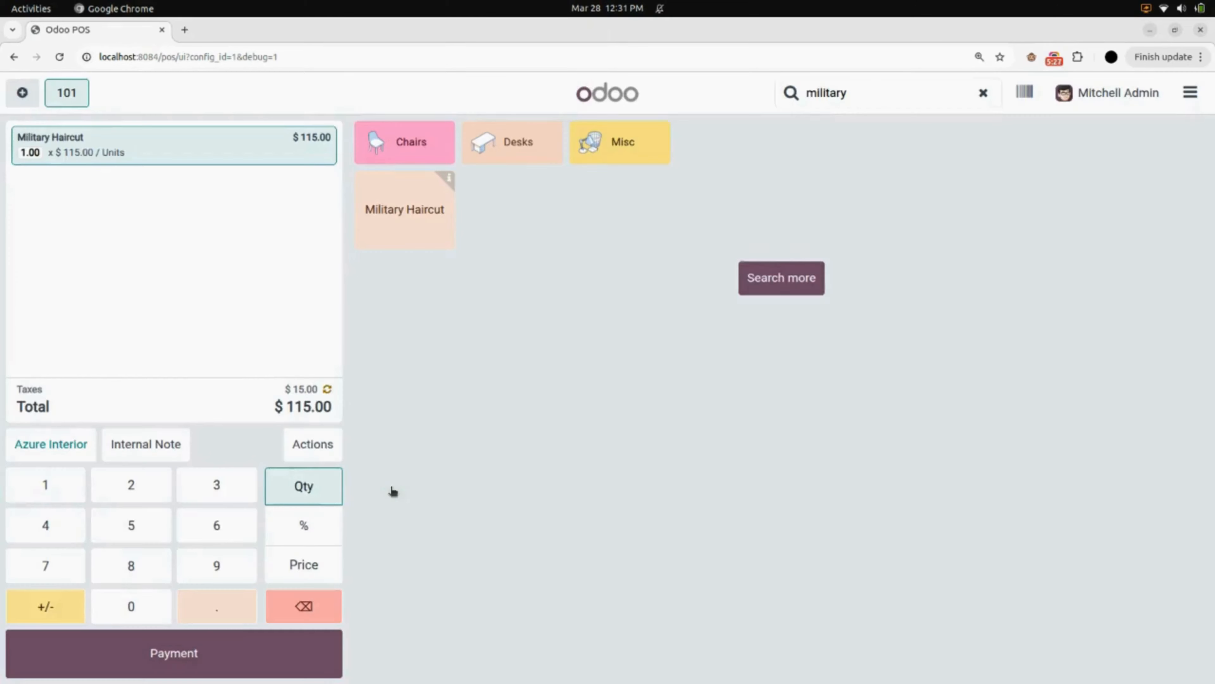
pyautogui.click(23, 447)
pyautogui.click(375, 309)
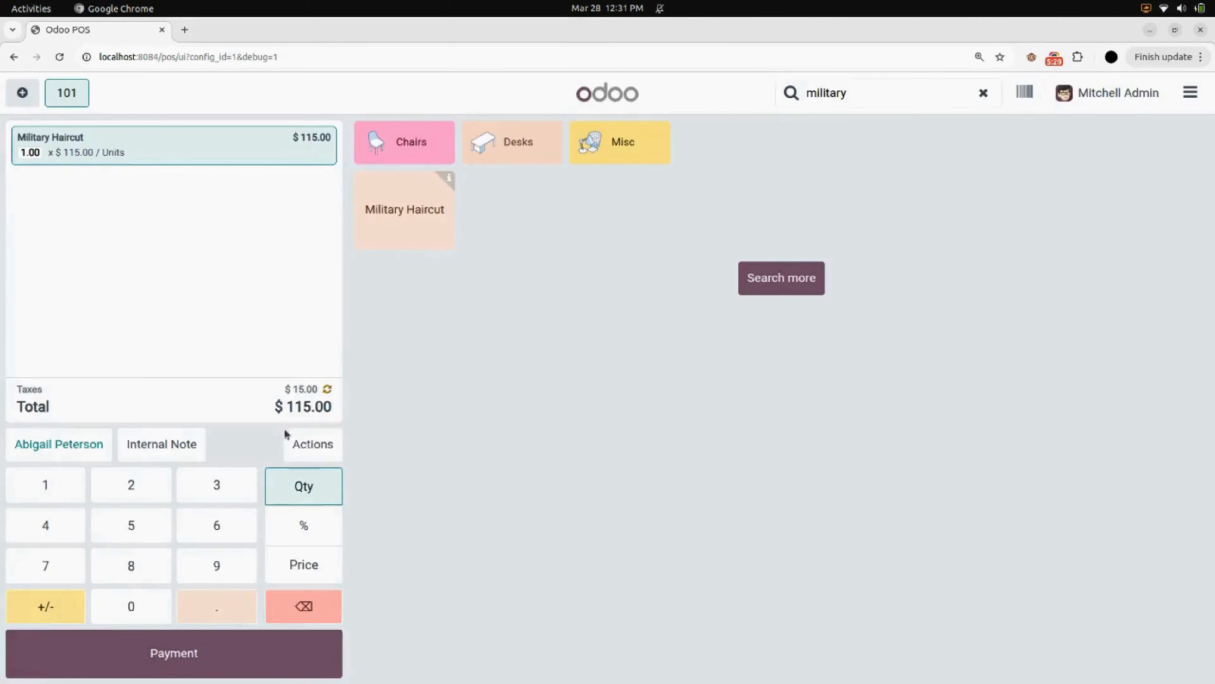
# Start a Salon Service booking with the Makeup team on 30 March 2025
pyautogui.click(313, 444)
pyautogui.click(857, 429)
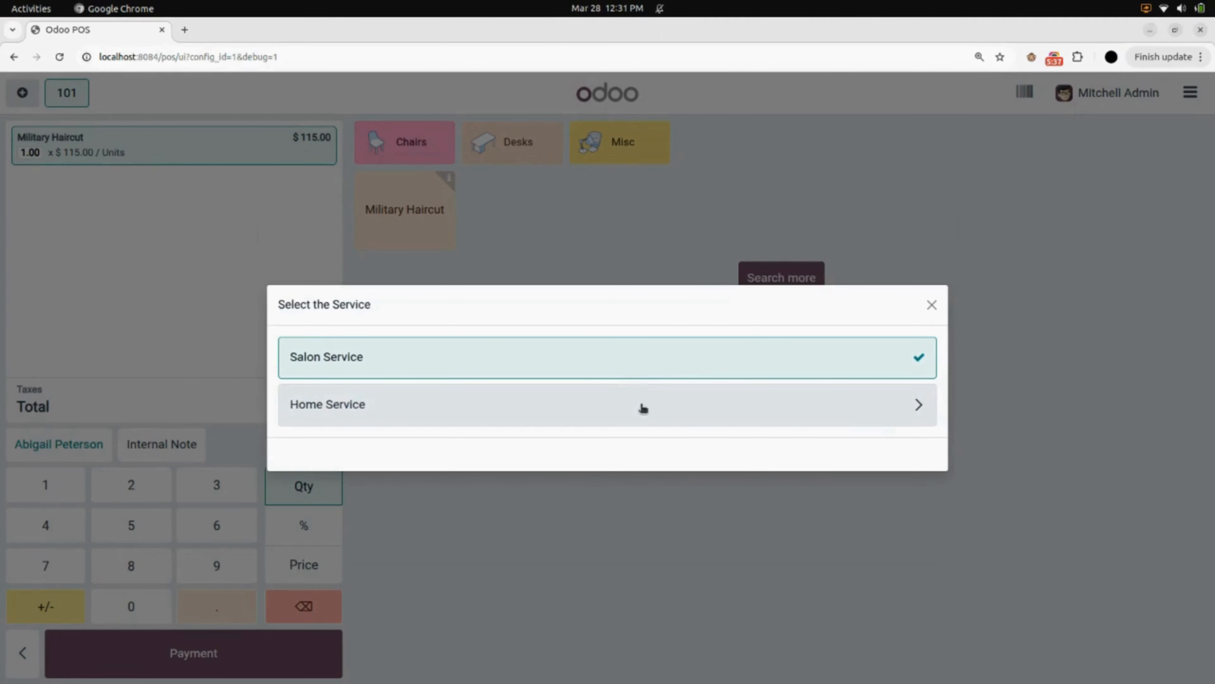
pyautogui.click(632, 372)
pyautogui.click(357, 404)
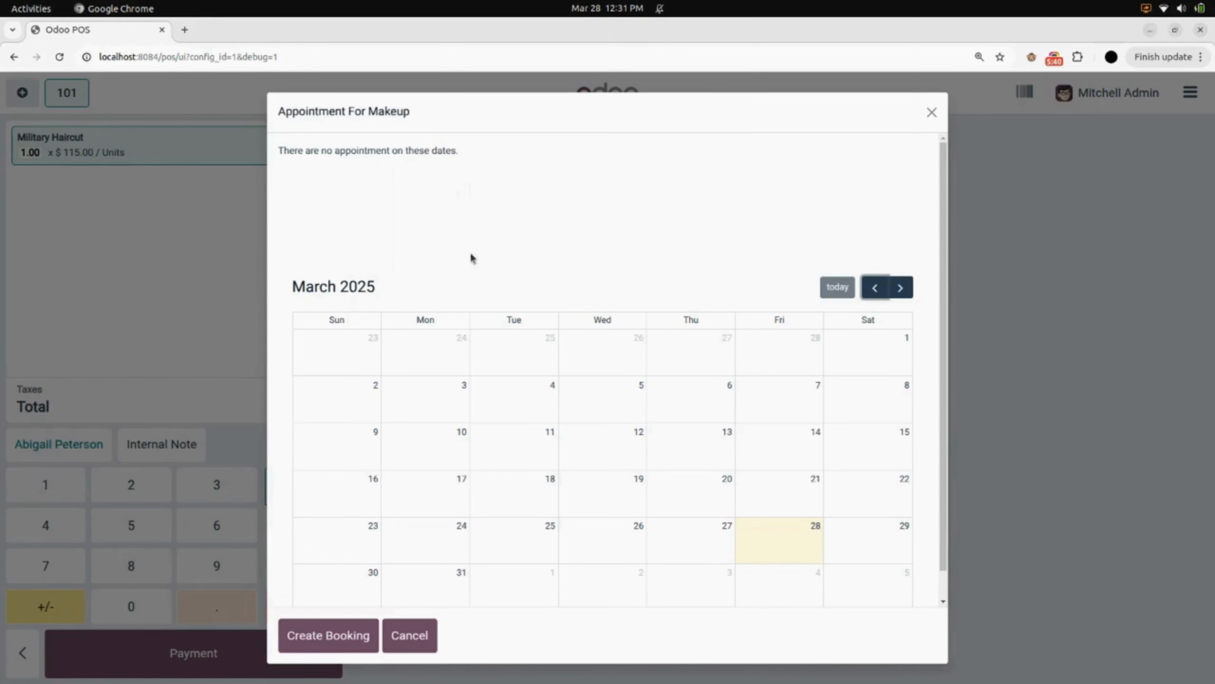
pyautogui.click(343, 589)
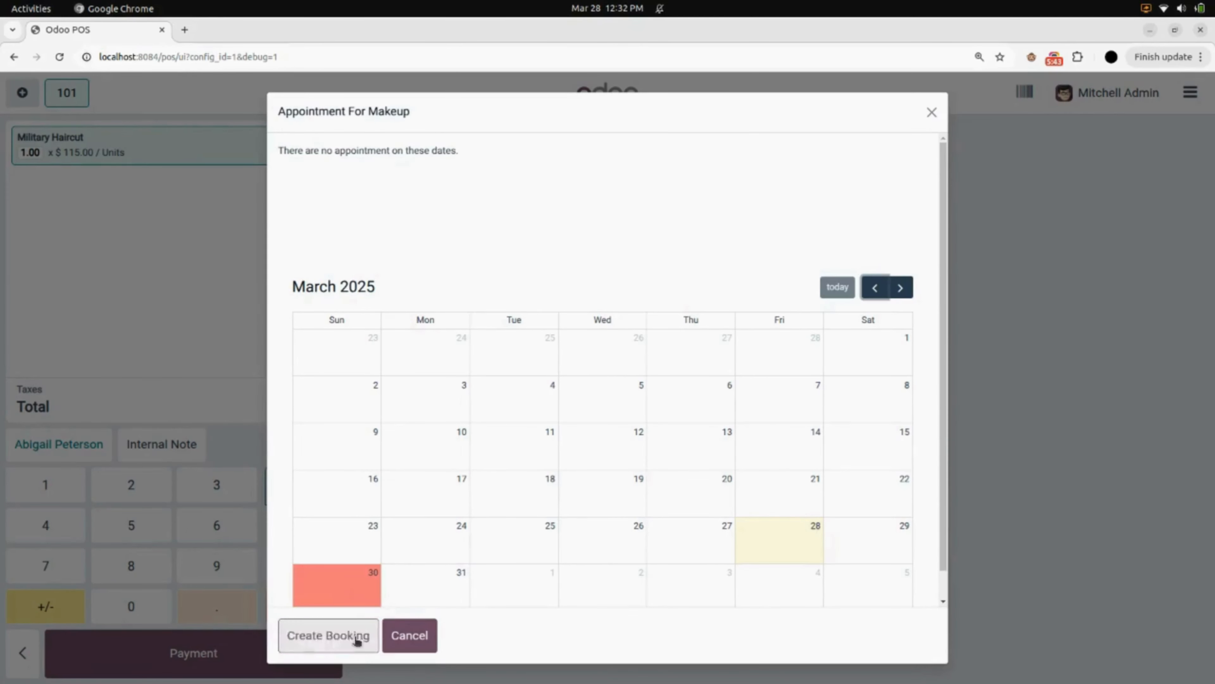
pyautogui.click(321, 635)
# Choose the first listed Makeup appointee and create the appointment
pyautogui.click(369, 299)
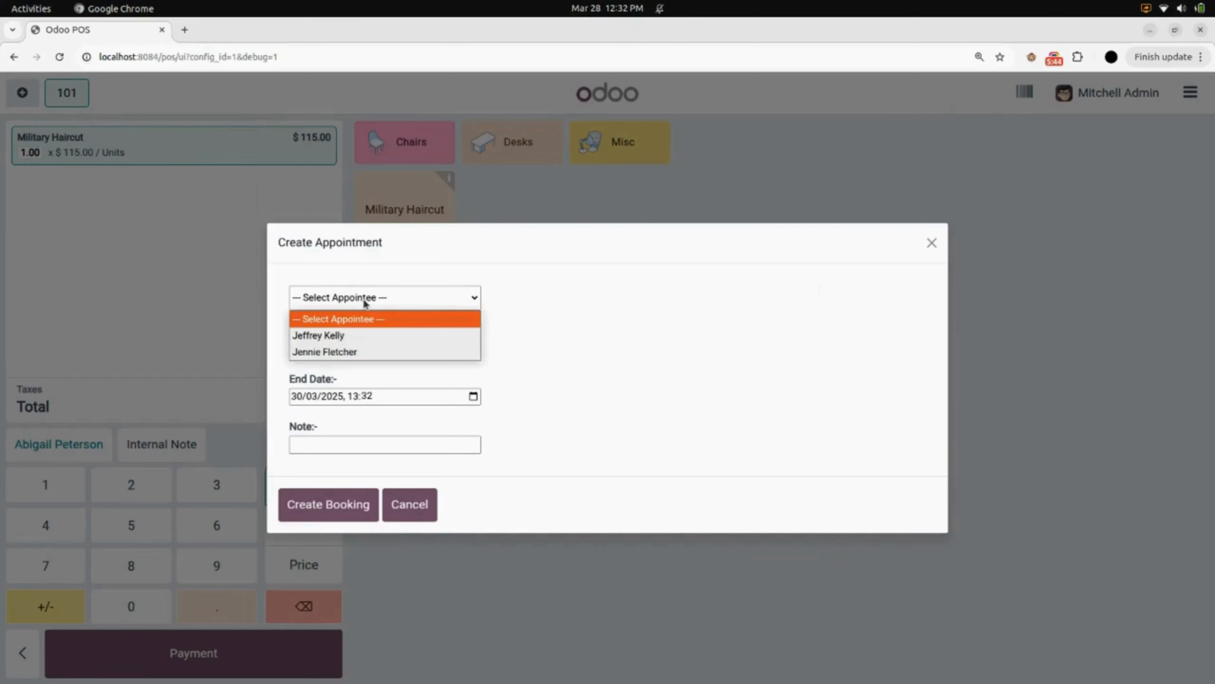
pyautogui.click(369, 334)
pyautogui.click(341, 504)
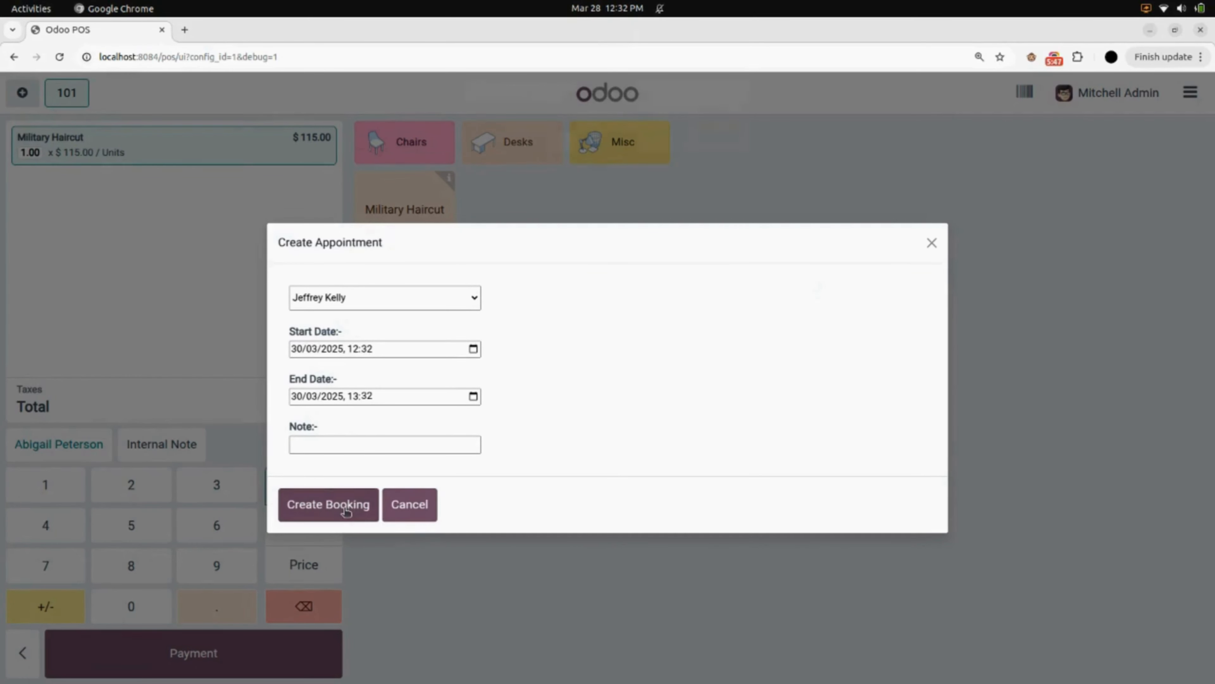
pyautogui.click(706, 139)
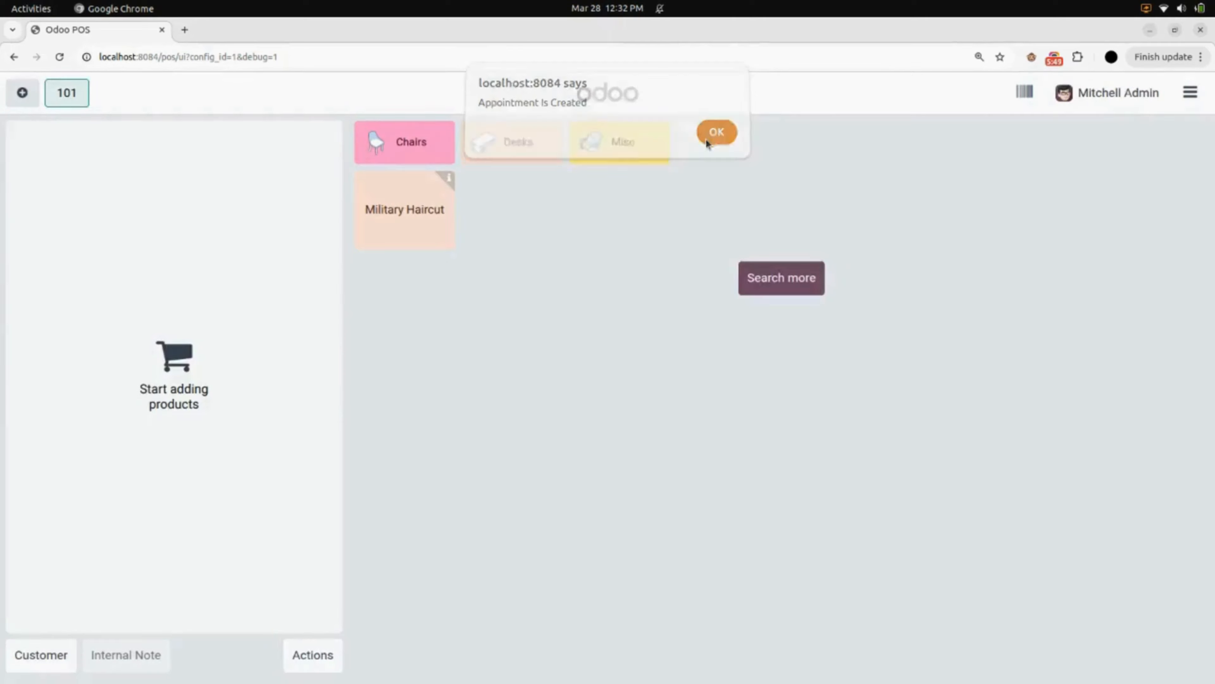
# Open the booking list and search it for the second booking's reference, then clear the search
pyautogui.click(313, 654)
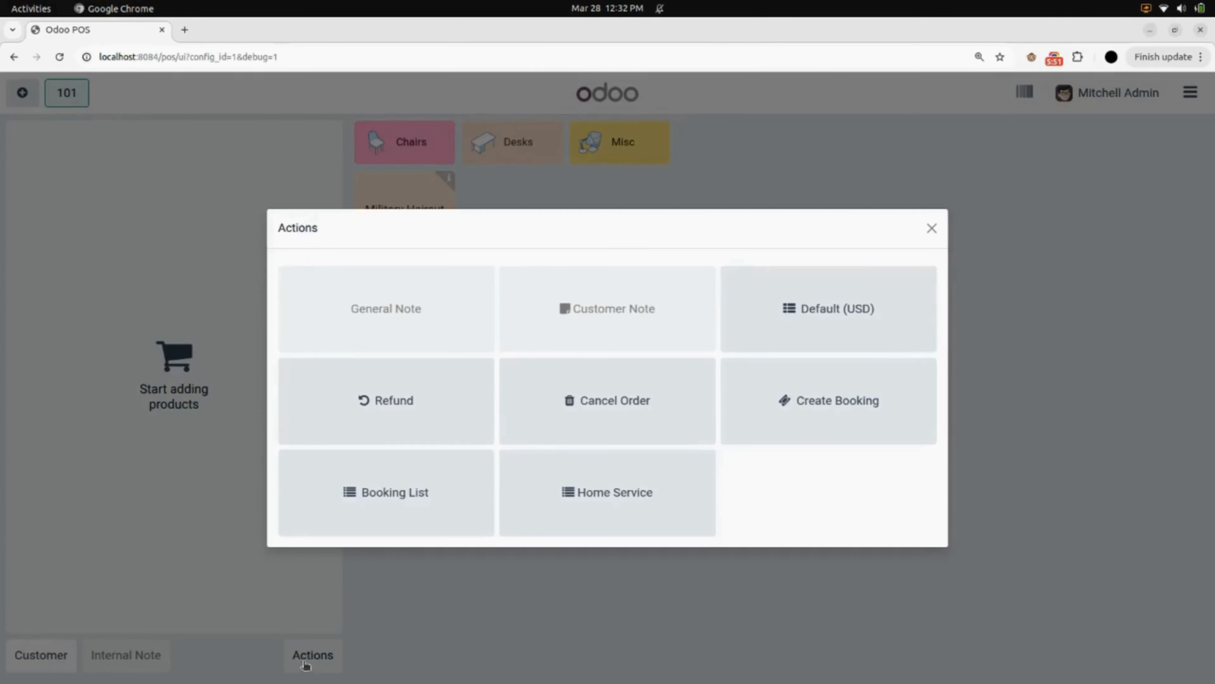
pyautogui.click(385, 488)
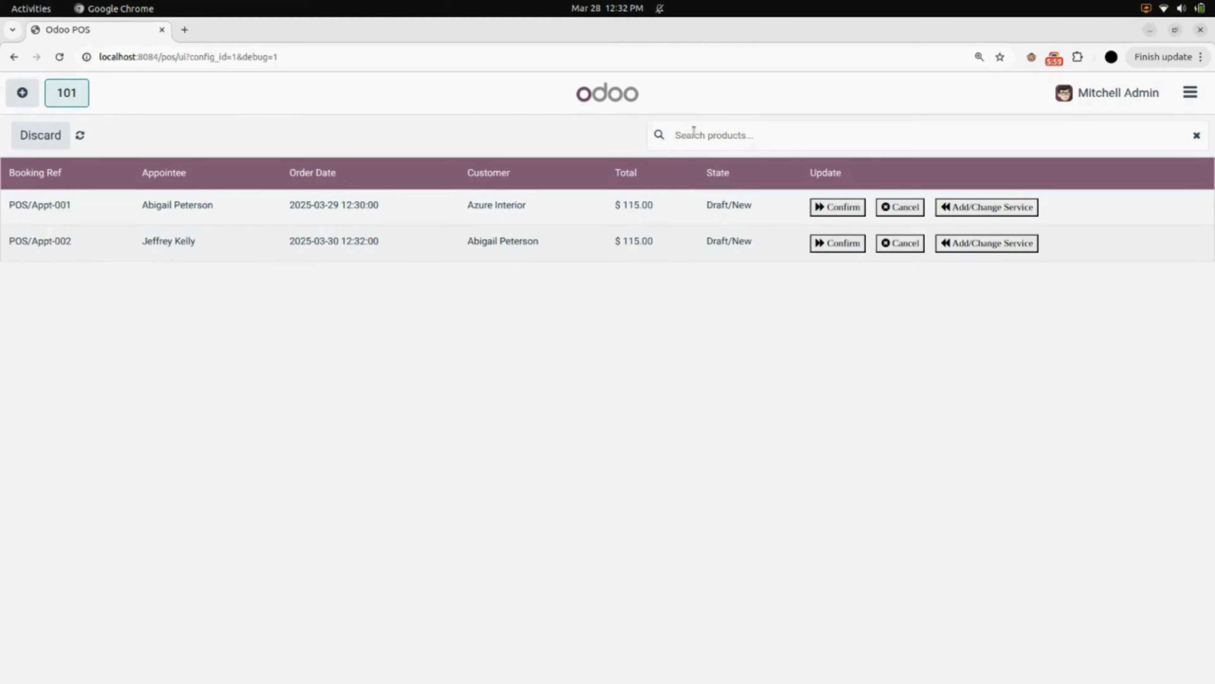
pyautogui.write('002')
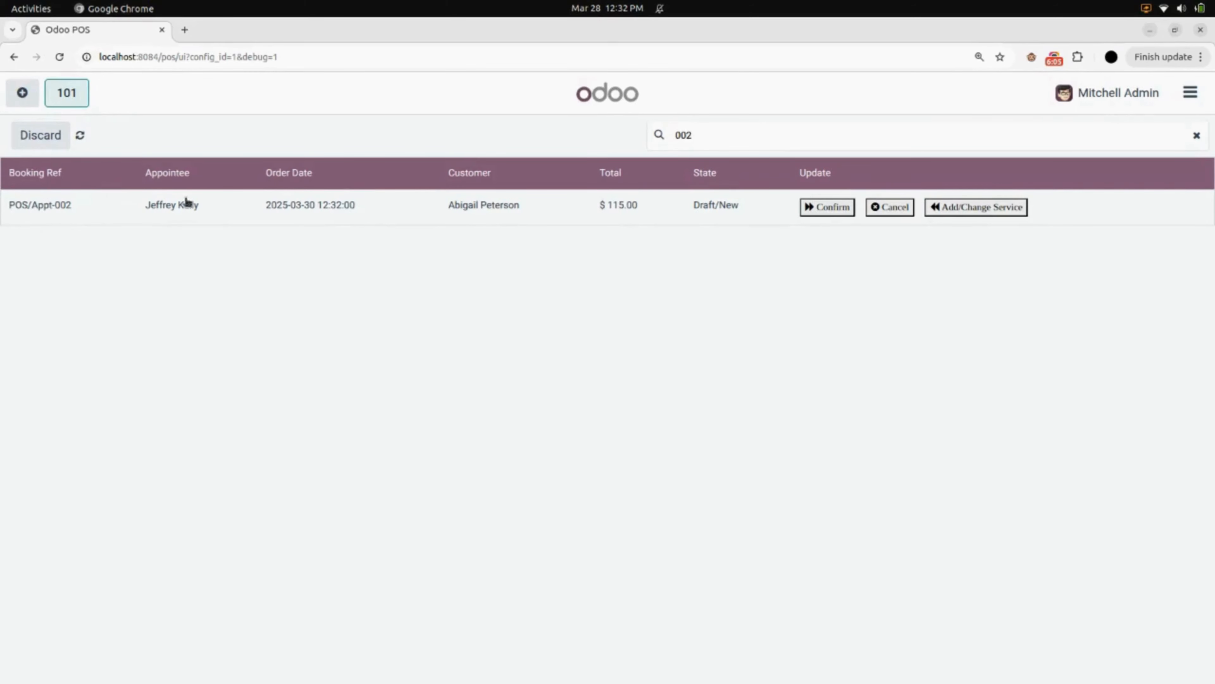
pyautogui.press('BackSpace')
pyautogui.press('BackSpace')
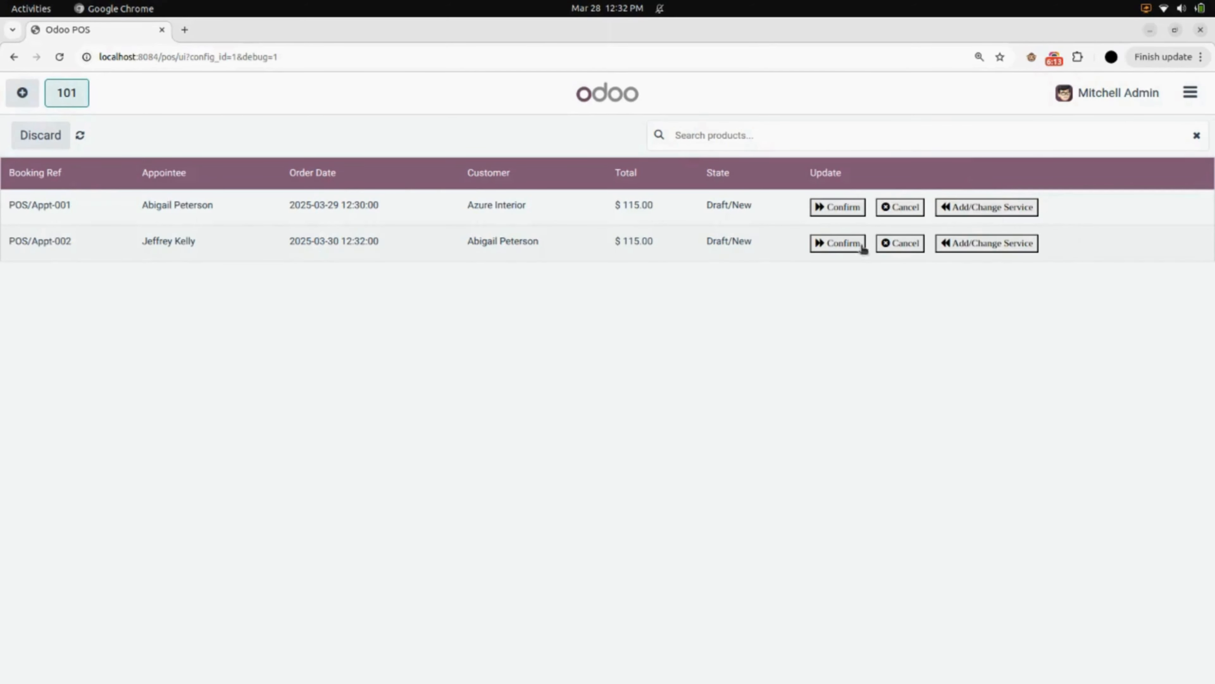
# Cancel the Makeup booking and confirm the Hair cutting booking for Azure Interior
pyautogui.click(900, 245)
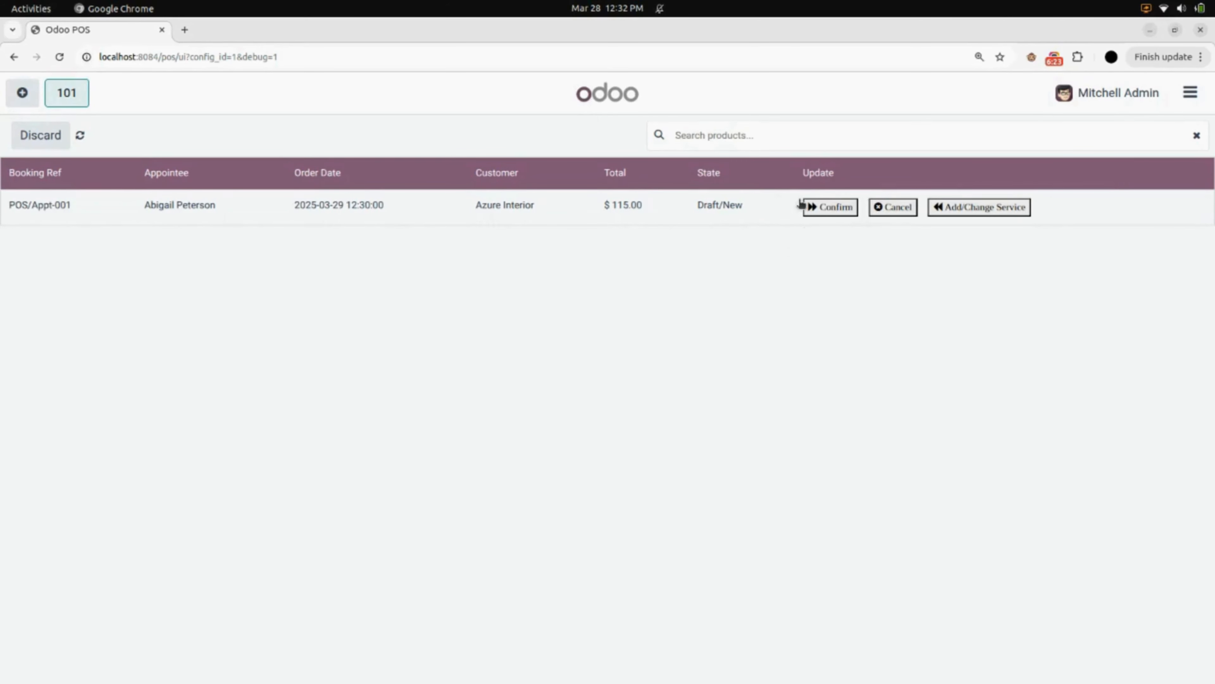
pyautogui.click(833, 213)
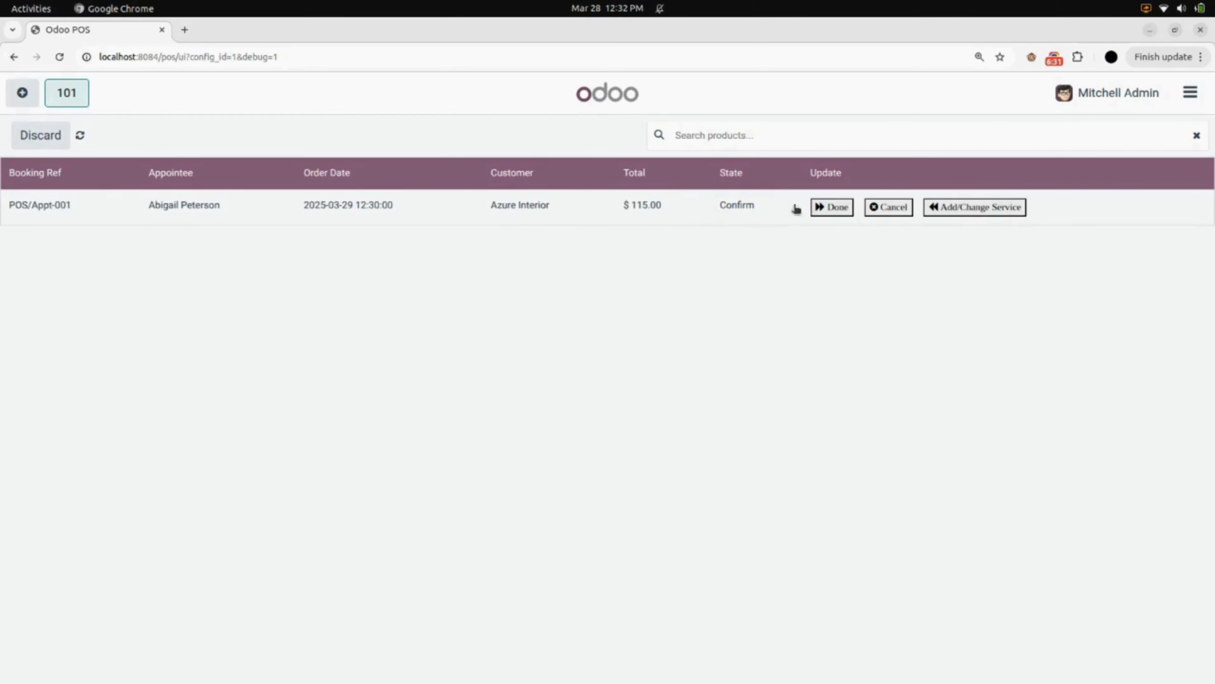
# Mark the Hair cutting booking done and pay its $115.00 order in cash
pyautogui.click(832, 208)
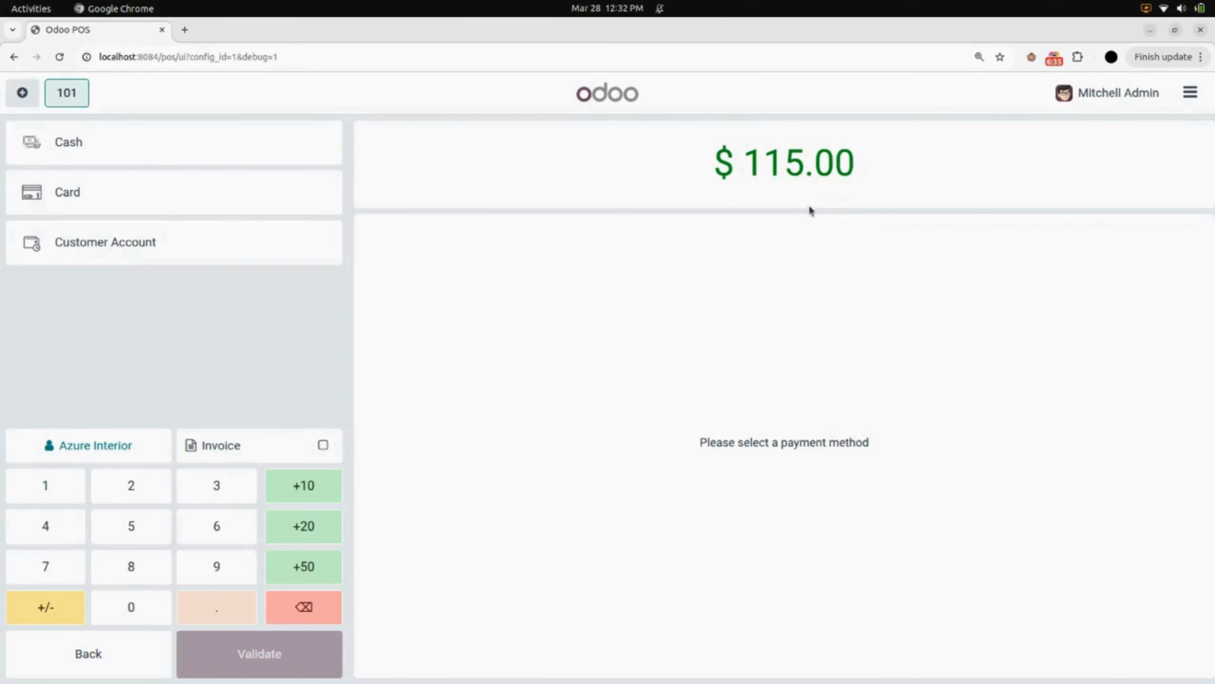
pyautogui.click(102, 142)
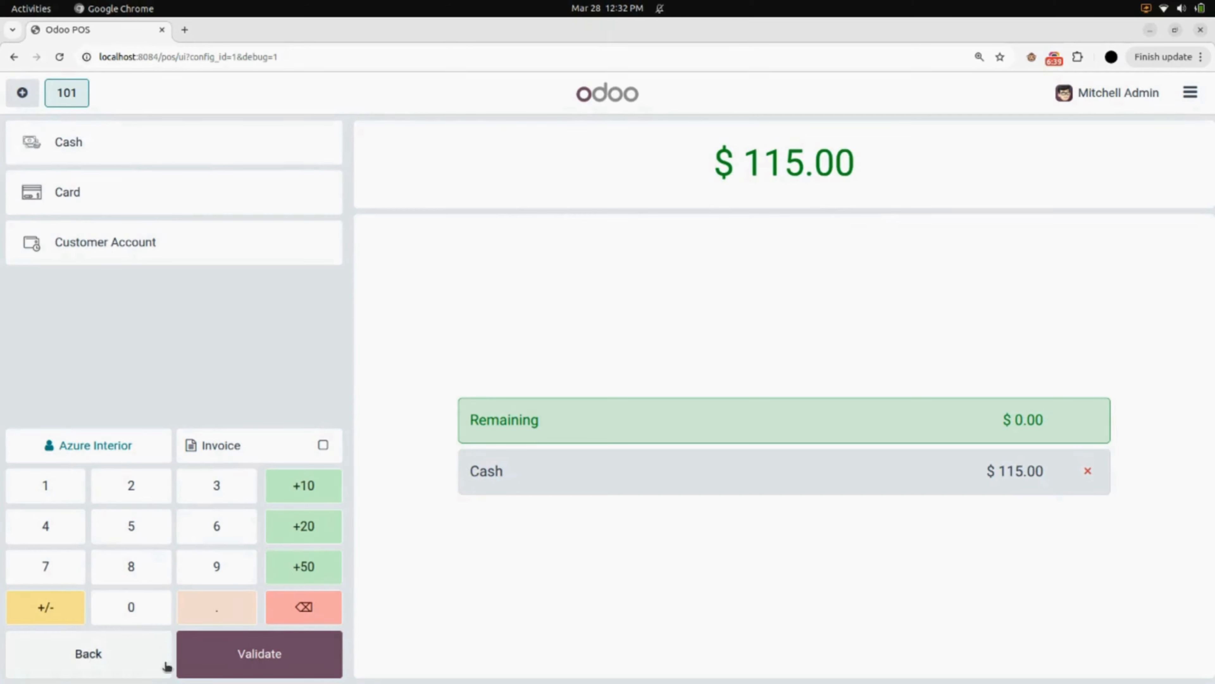
pyautogui.click(260, 660)
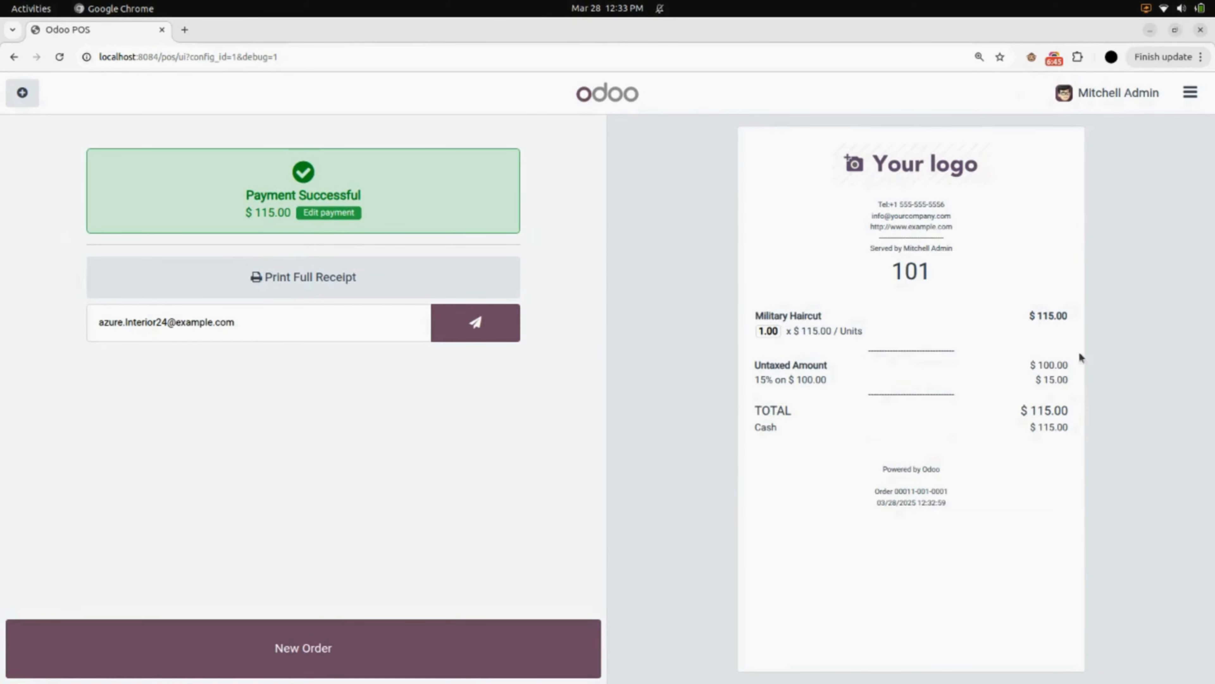
# Start a new order and close the register
pyautogui.click(354, 650)
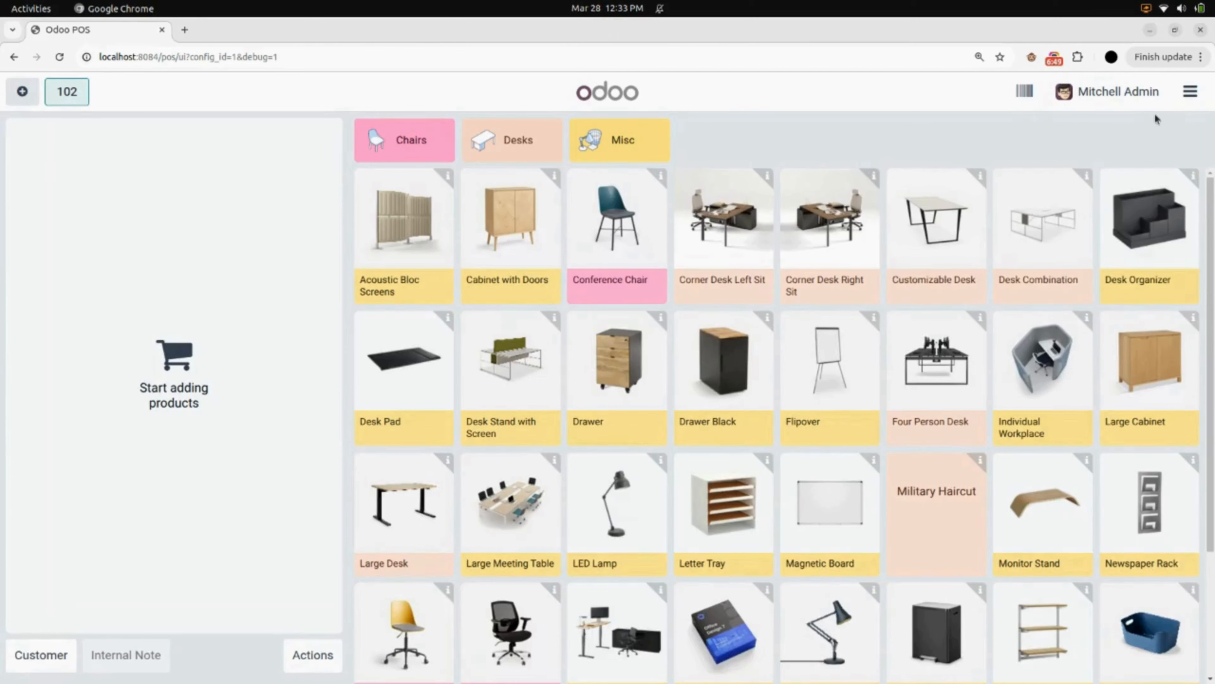
pyautogui.click(1183, 92)
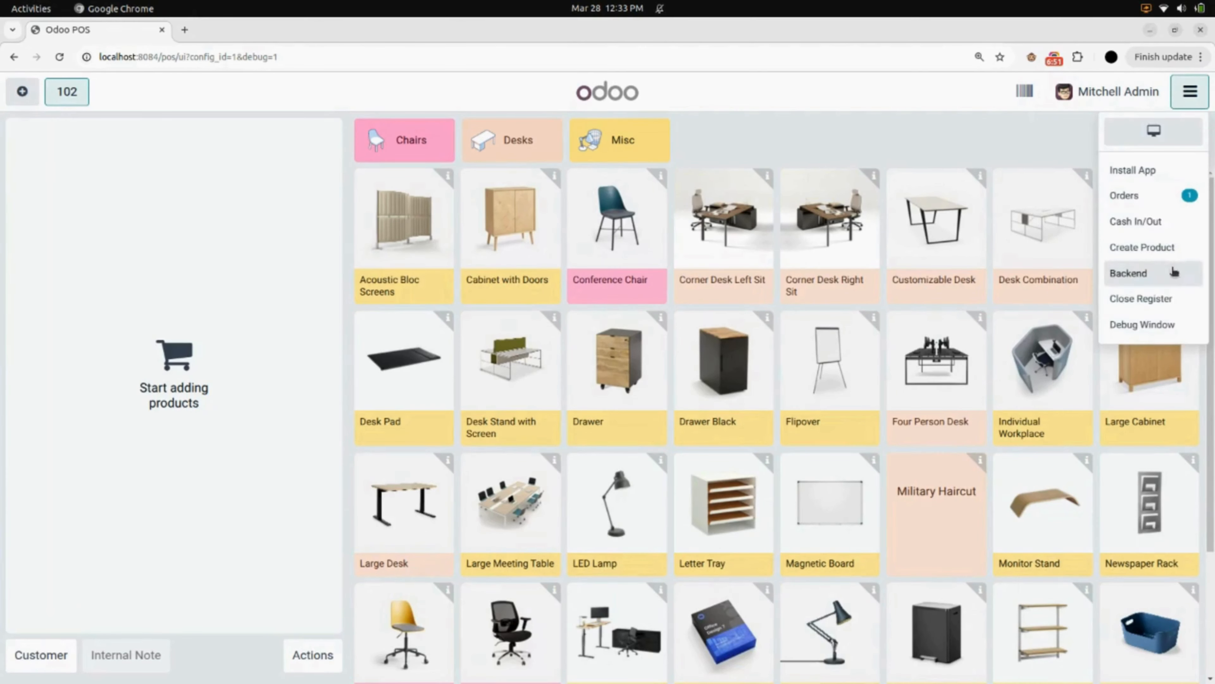
pyautogui.click(1168, 296)
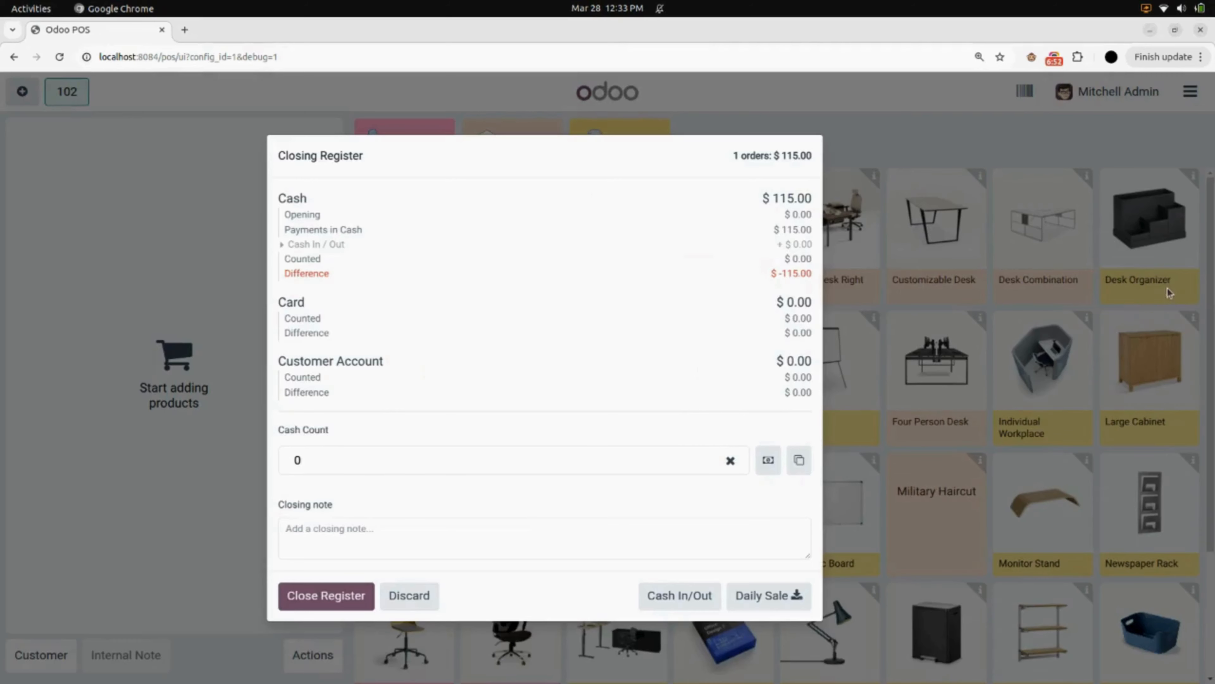
pyautogui.click(364, 599)
pyautogui.click(436, 428)
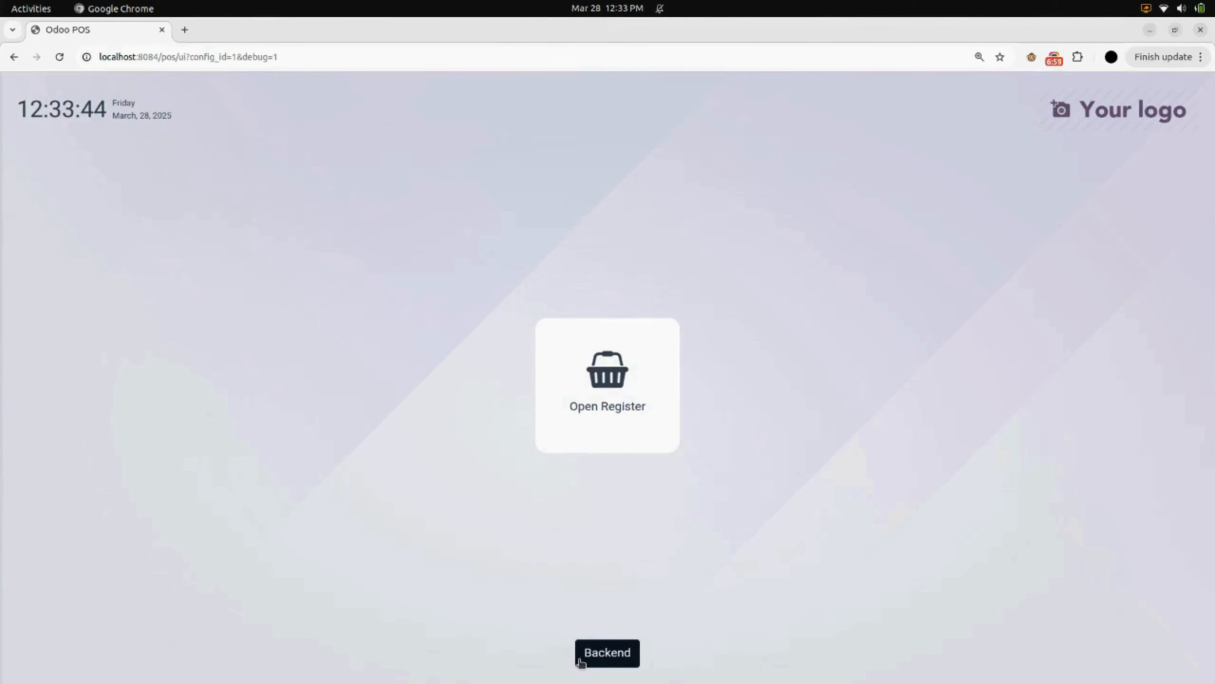
# Open the paid Furniture Shop/0001 order in the backend and view its linked Hair cutting booking
pyautogui.click(581, 662)
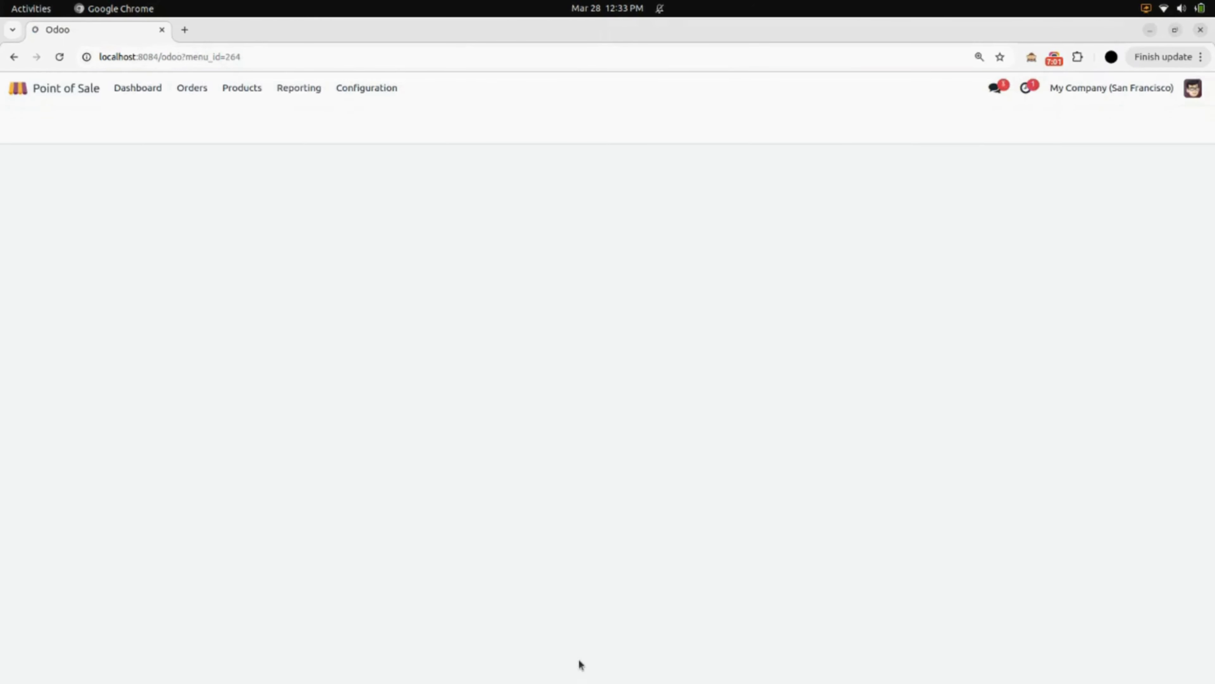
pyautogui.click(194, 92)
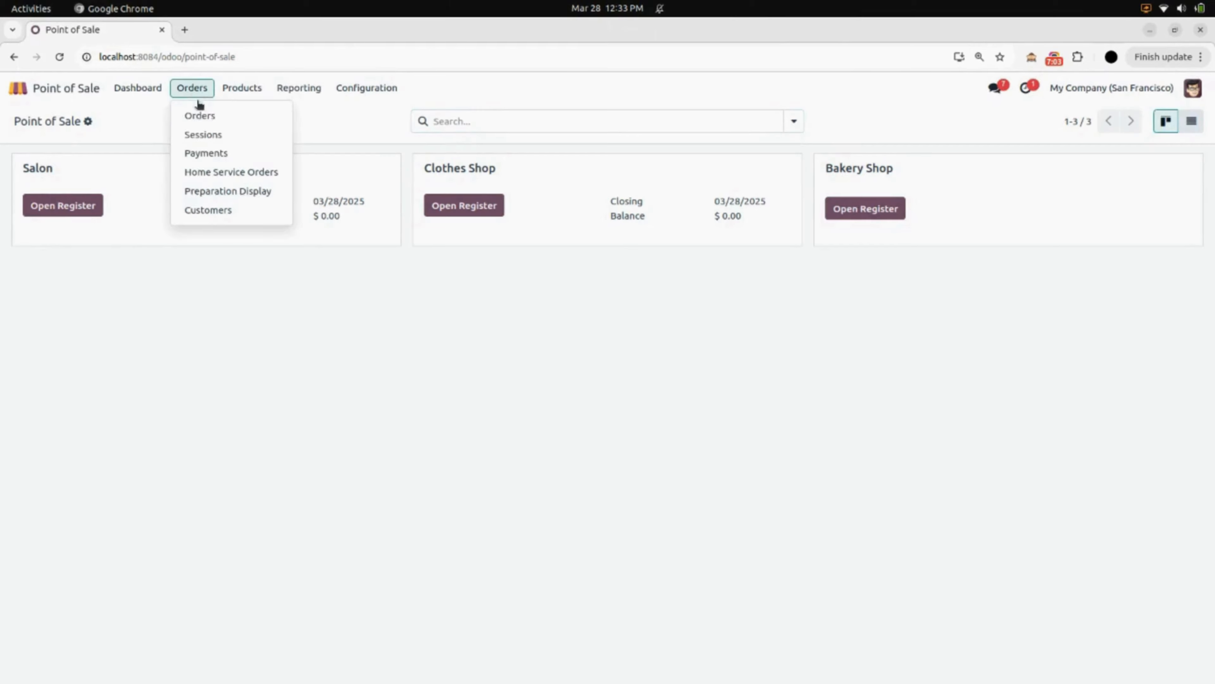
pyautogui.click(216, 119)
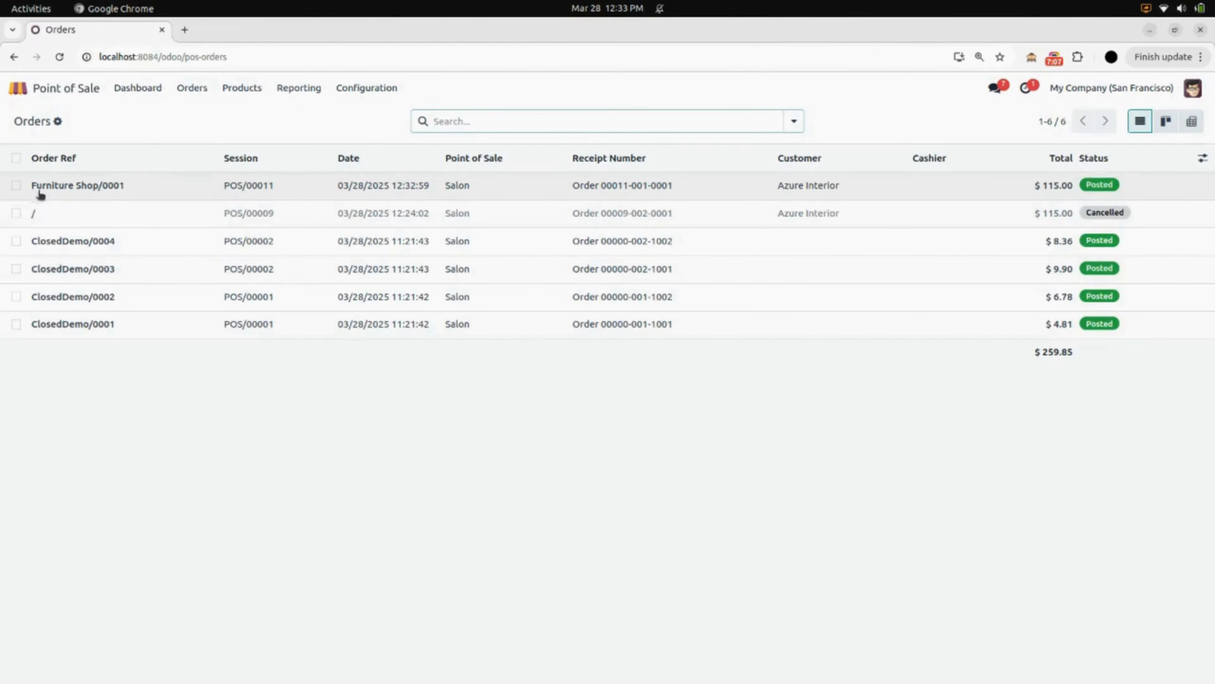
pyautogui.click(154, 185)
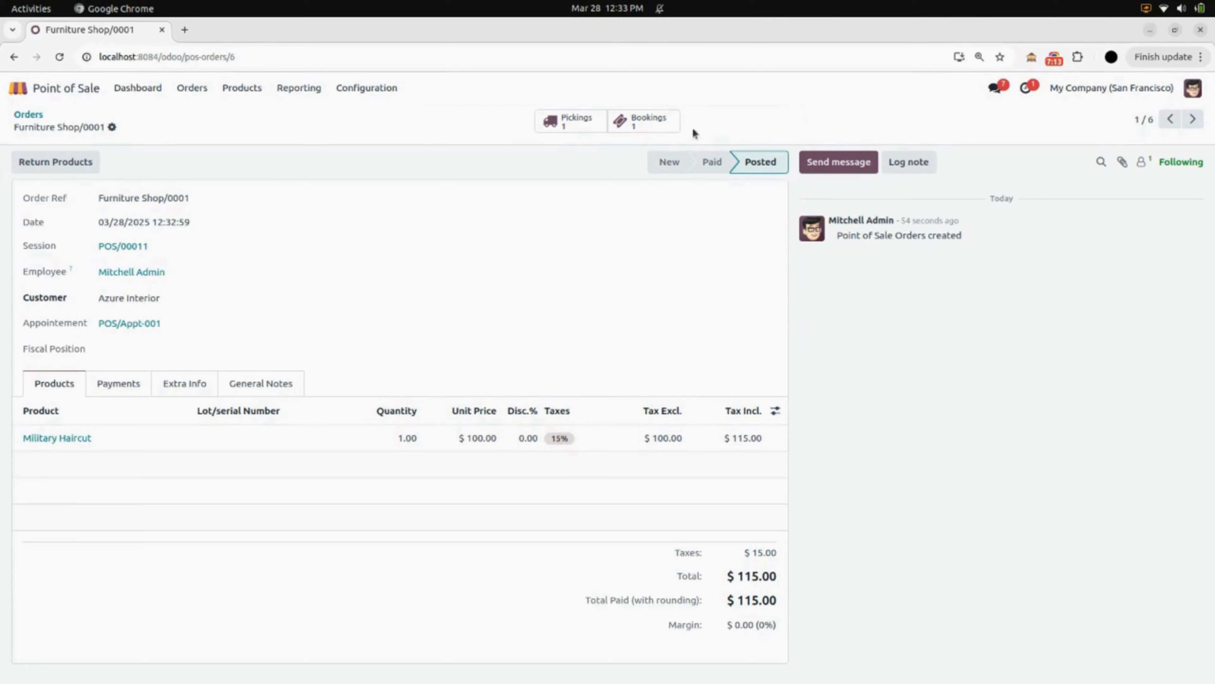
pyautogui.click(641, 121)
pyautogui.click(281, 192)
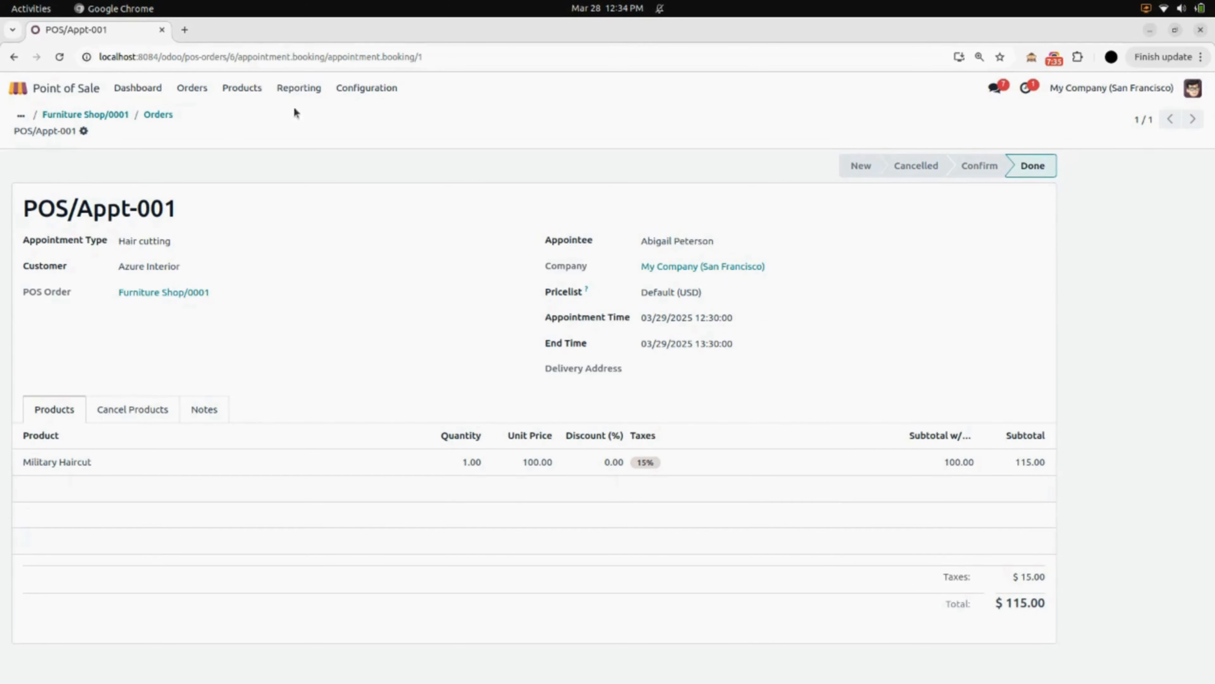
# Open the backend booking list and review the cancelled Makeup booking's record
pyautogui.click(370, 95)
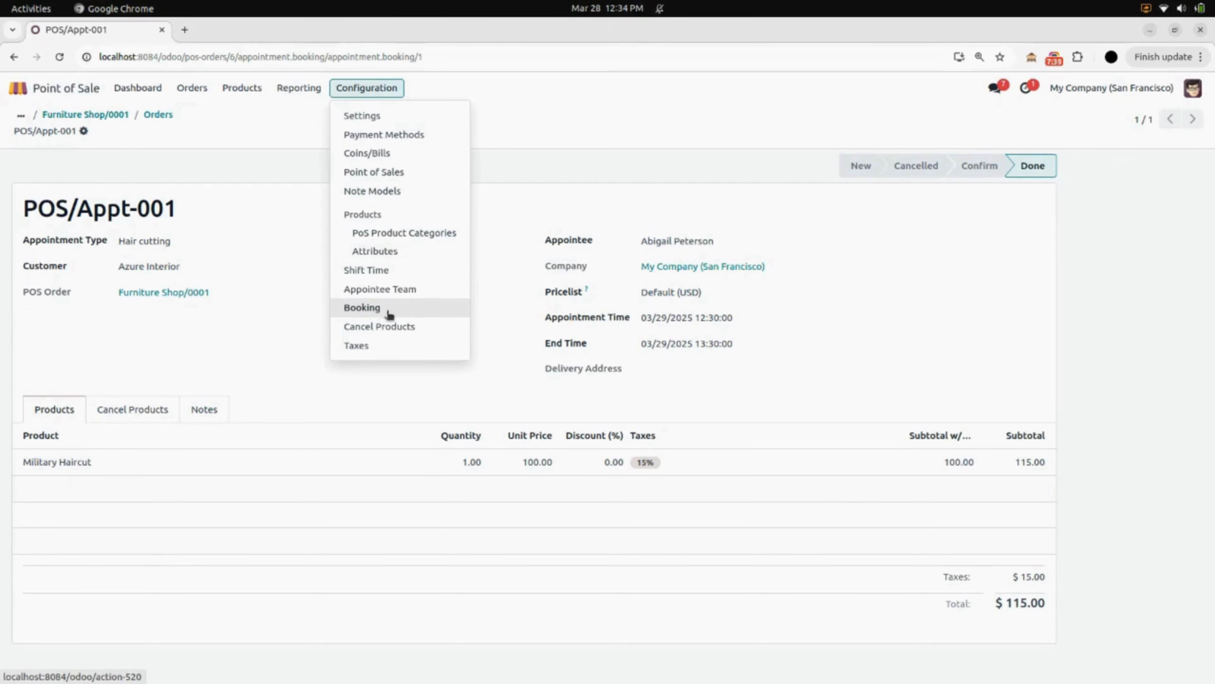
pyautogui.click(375, 310)
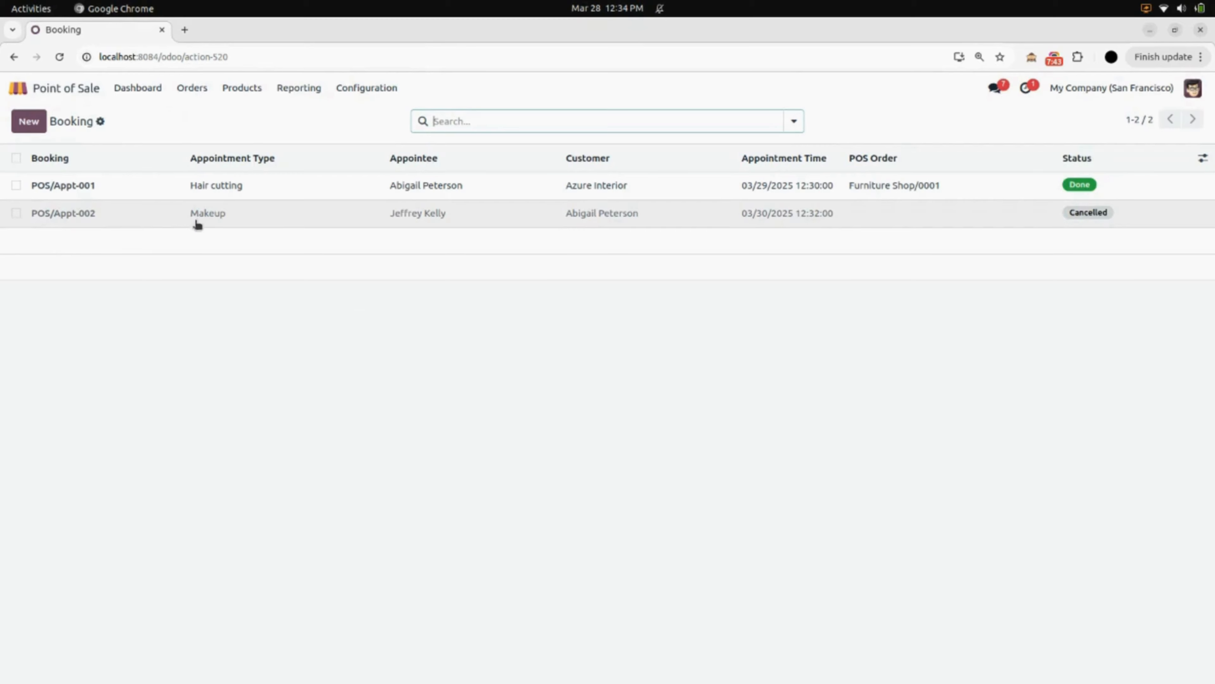
pyautogui.click(554, 224)
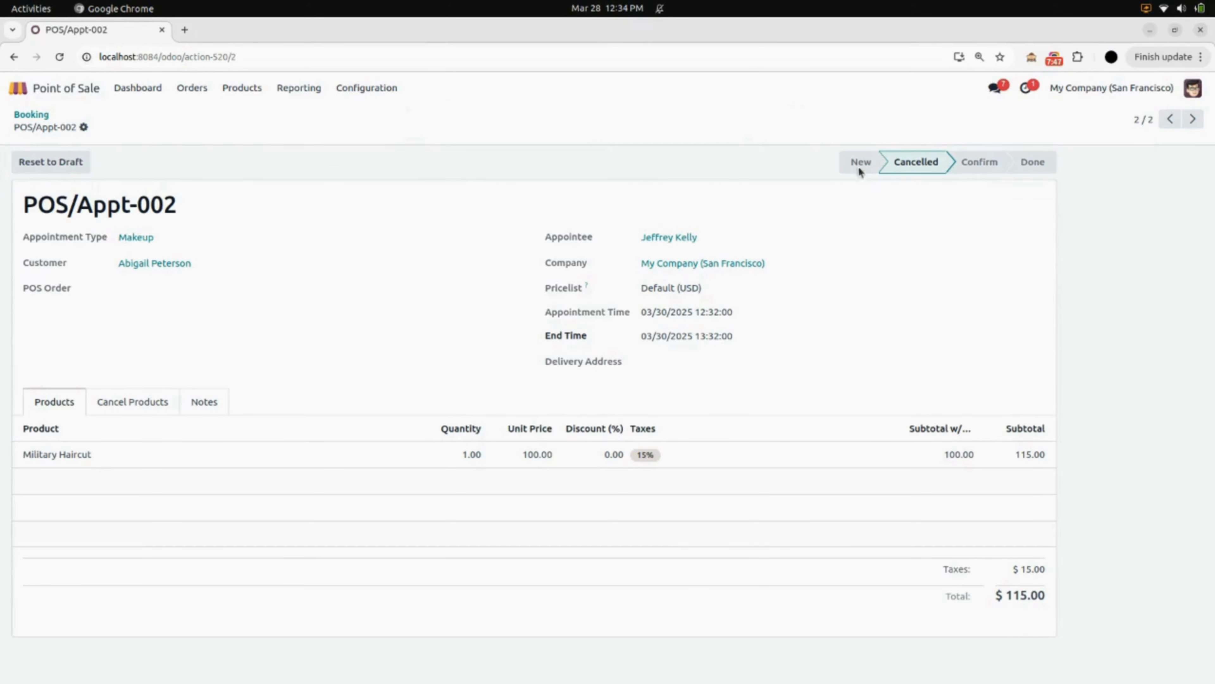
pyautogui.click(33, 115)
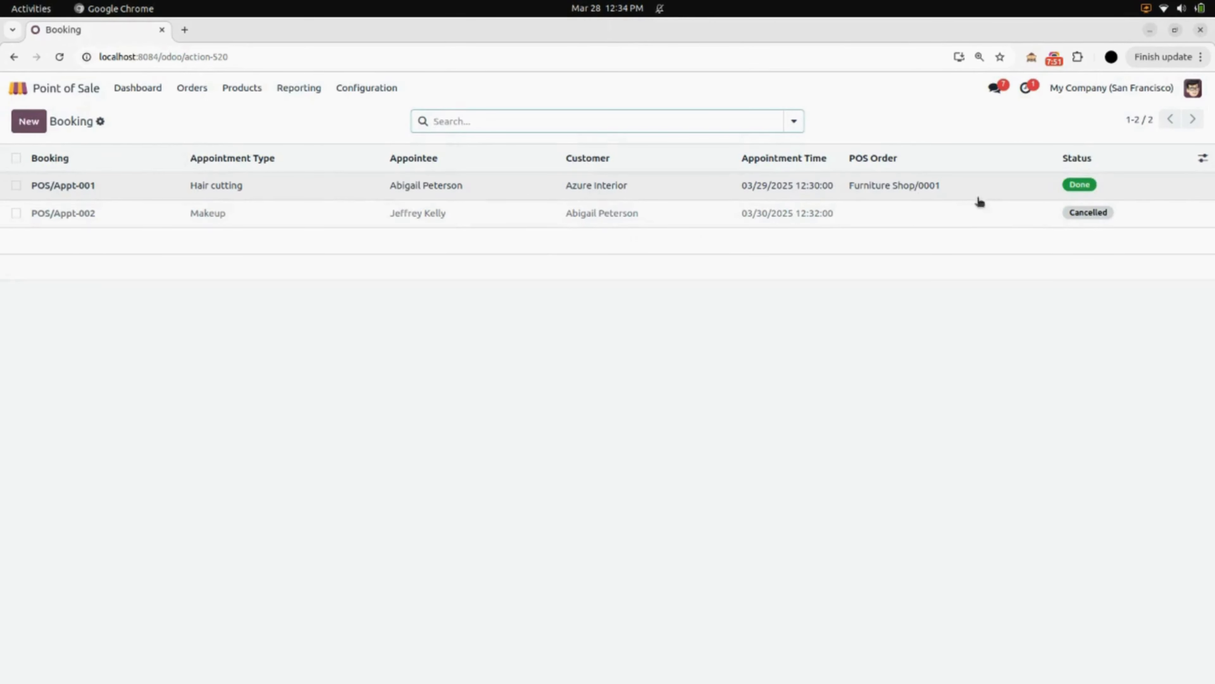
pyautogui.click(1037, 197)
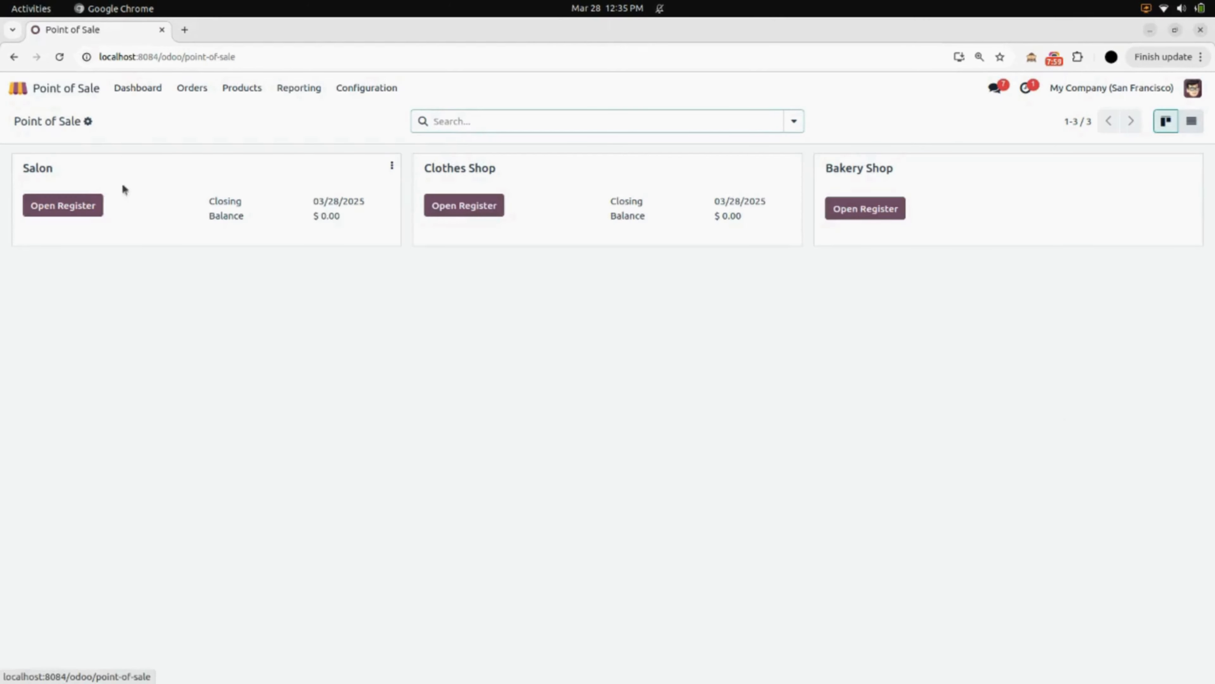
# Reopen the Salon register and add Military Haircut to a new order by searching for 'military'
pyautogui.click(58, 205)
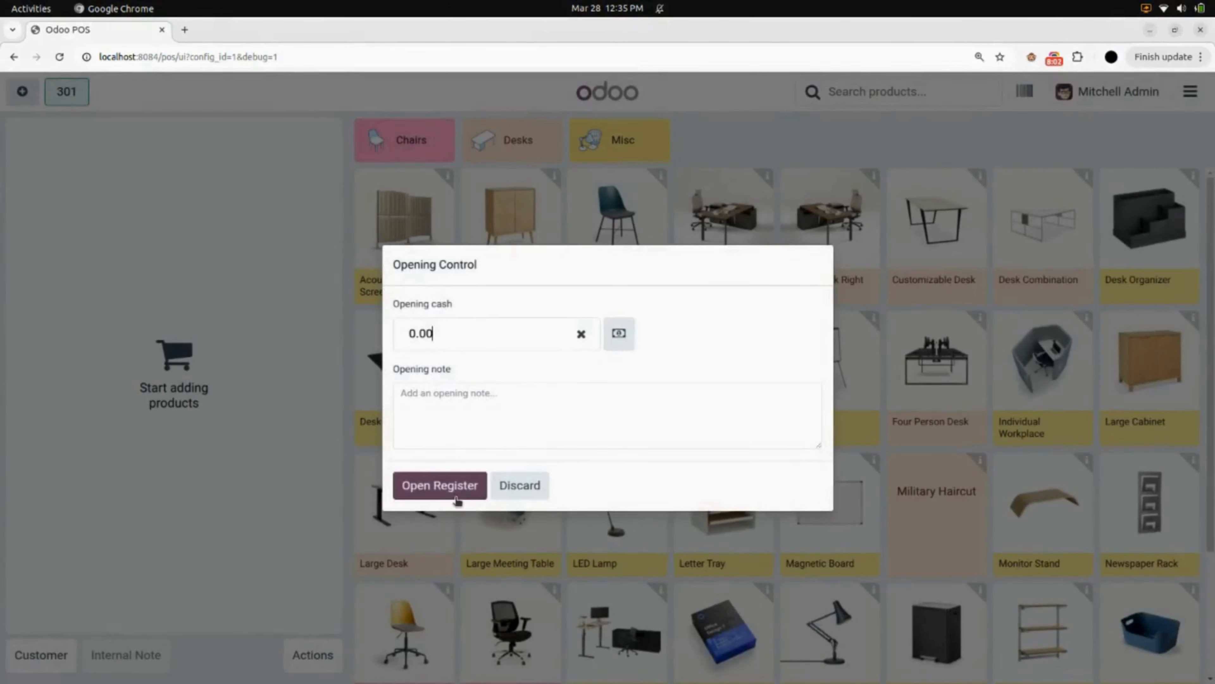
pyautogui.click(457, 500)
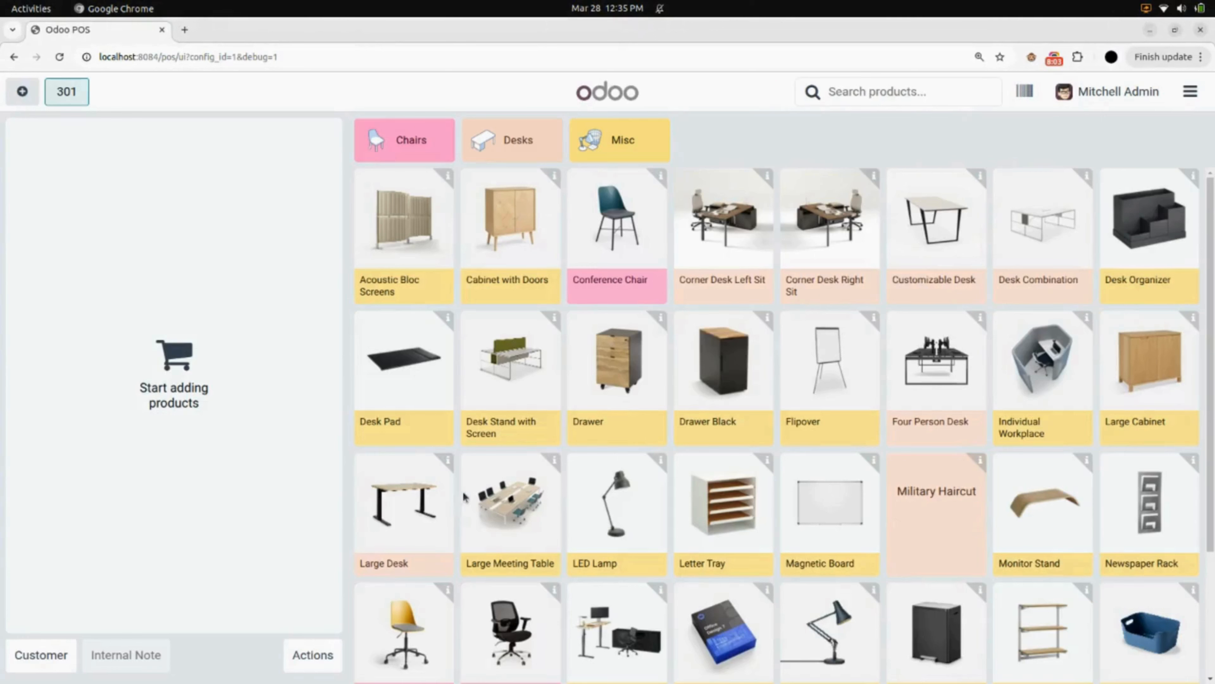
pyautogui.write('military')
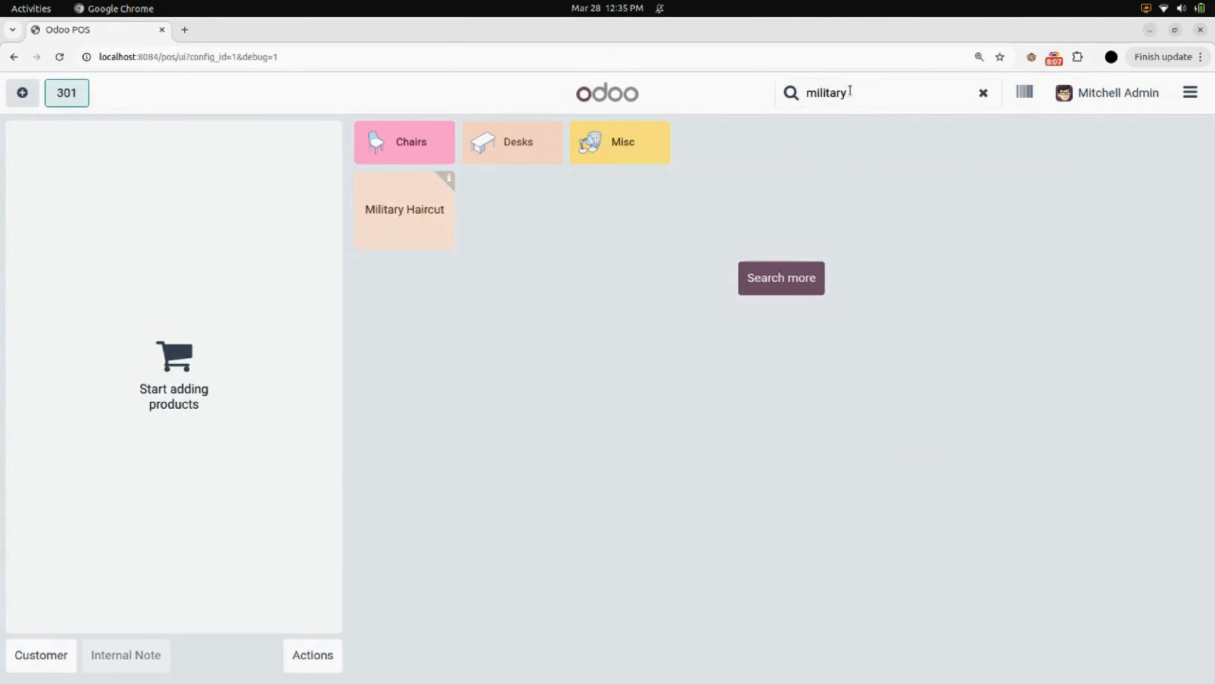
pyautogui.click(438, 207)
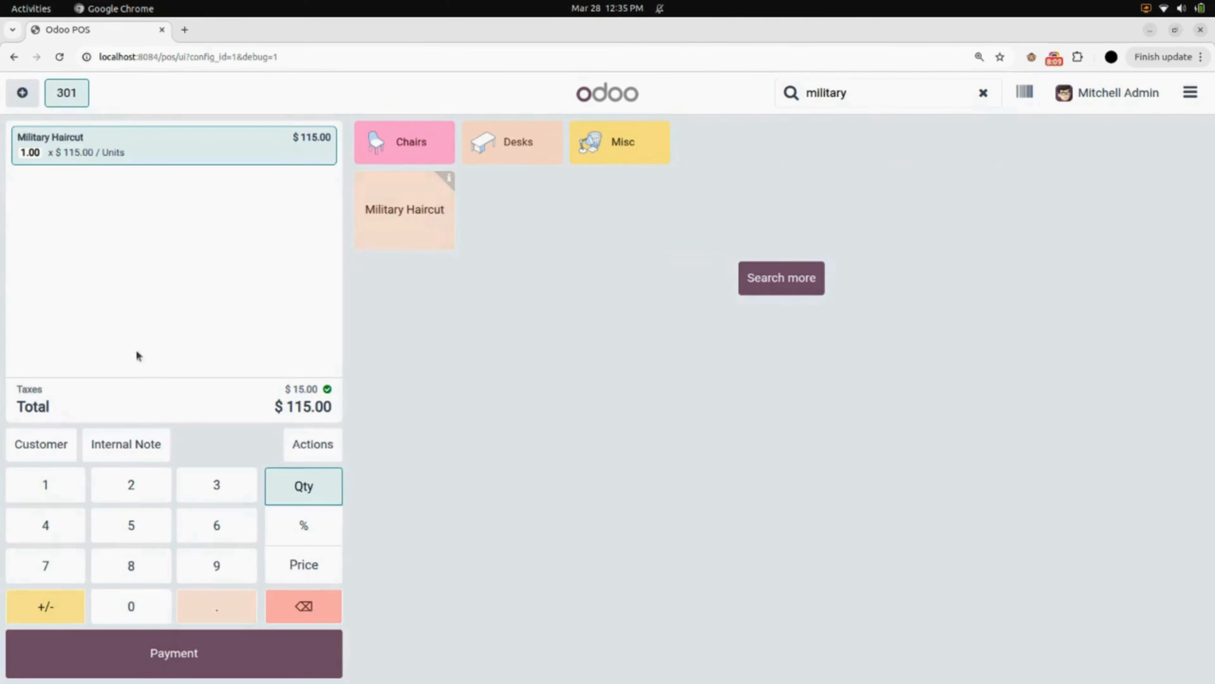
# Assign a customer to the order and start a Home Service booking for the Hair cutting team
pyautogui.click(71, 444)
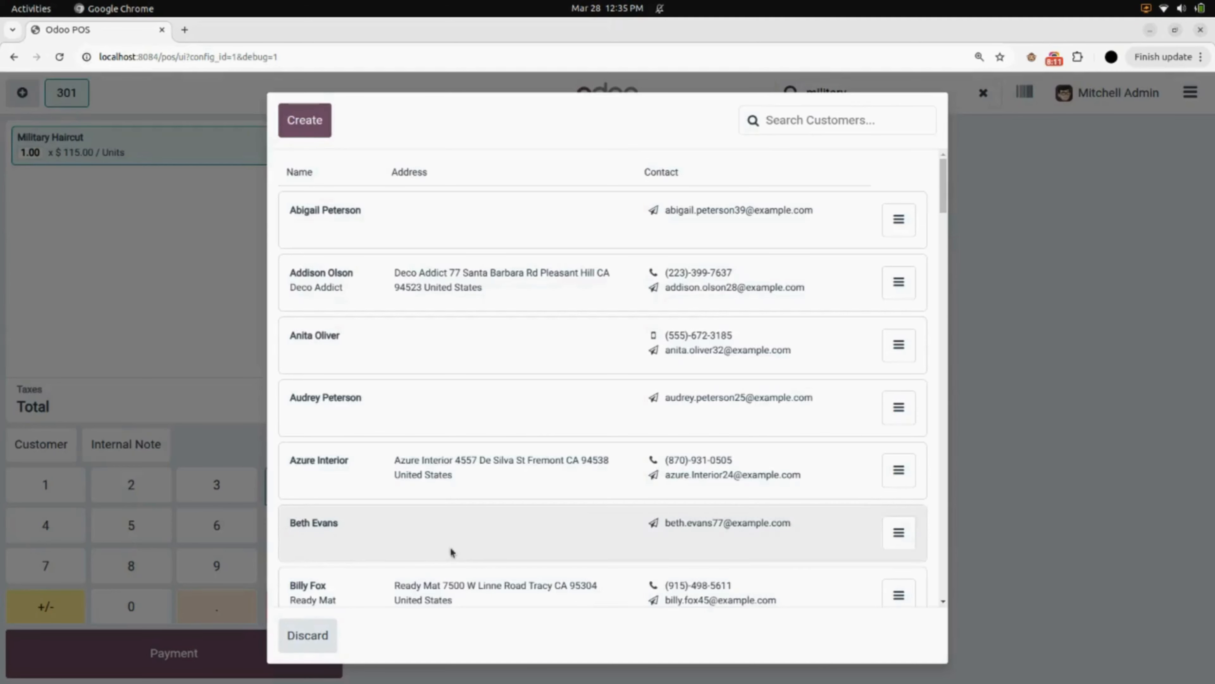
pyautogui.click(453, 550)
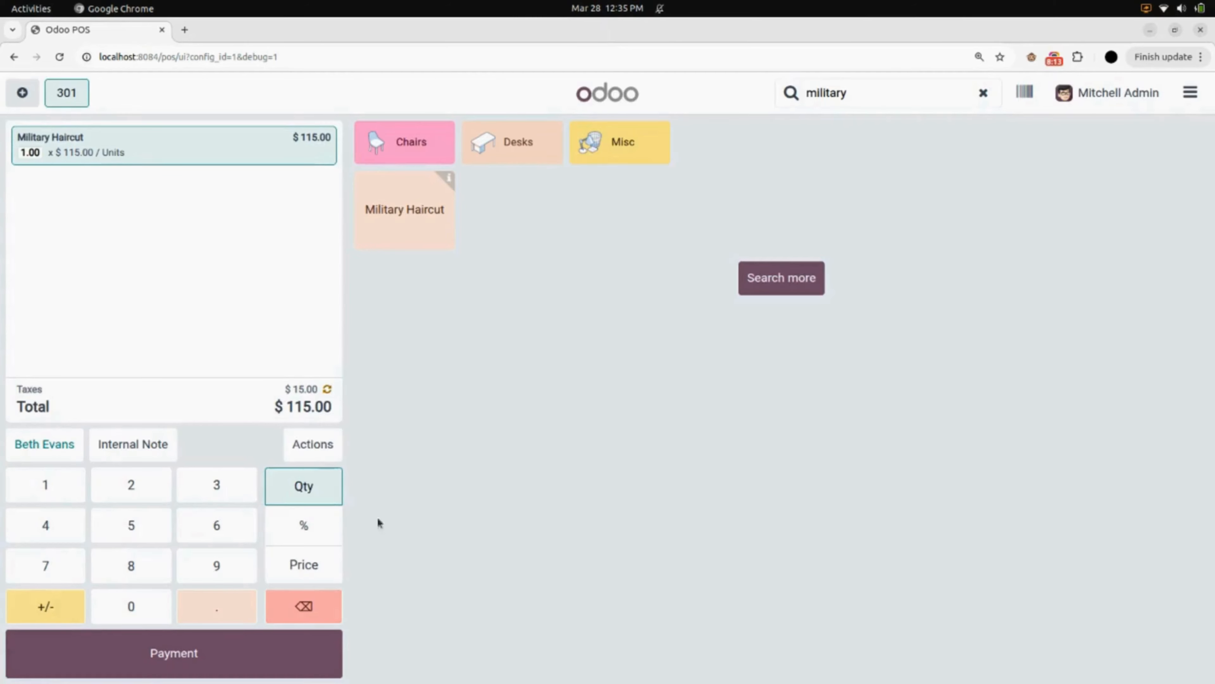
pyautogui.click(326, 454)
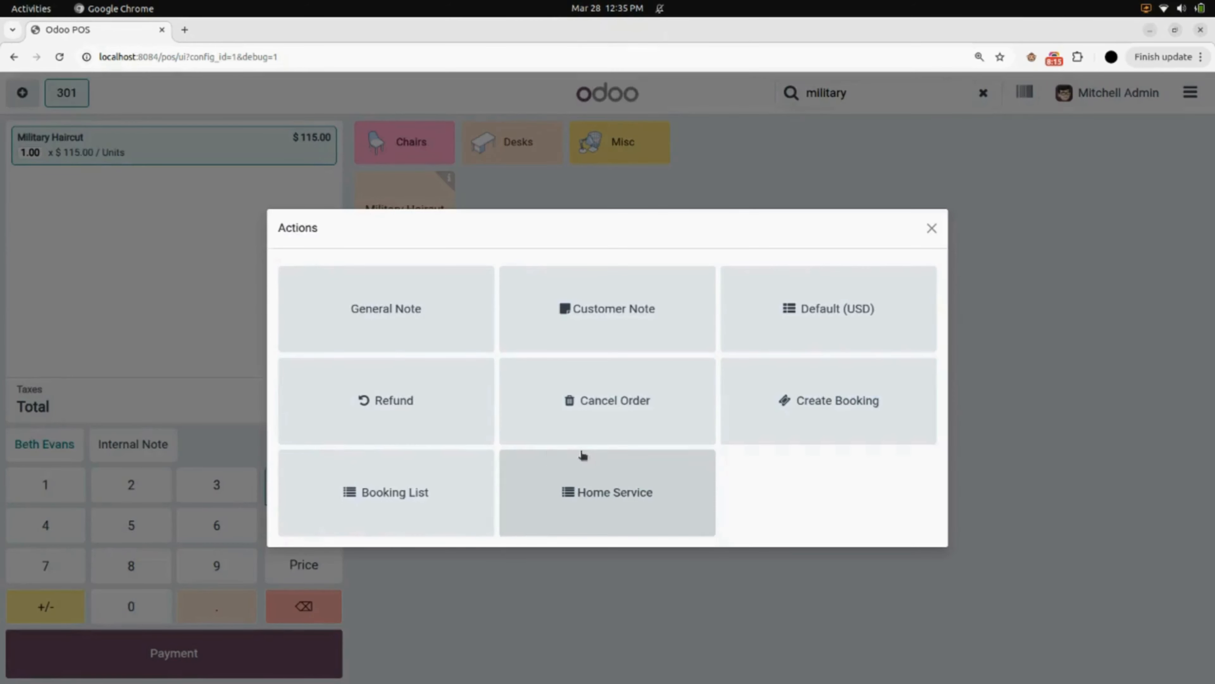
pyautogui.click(787, 431)
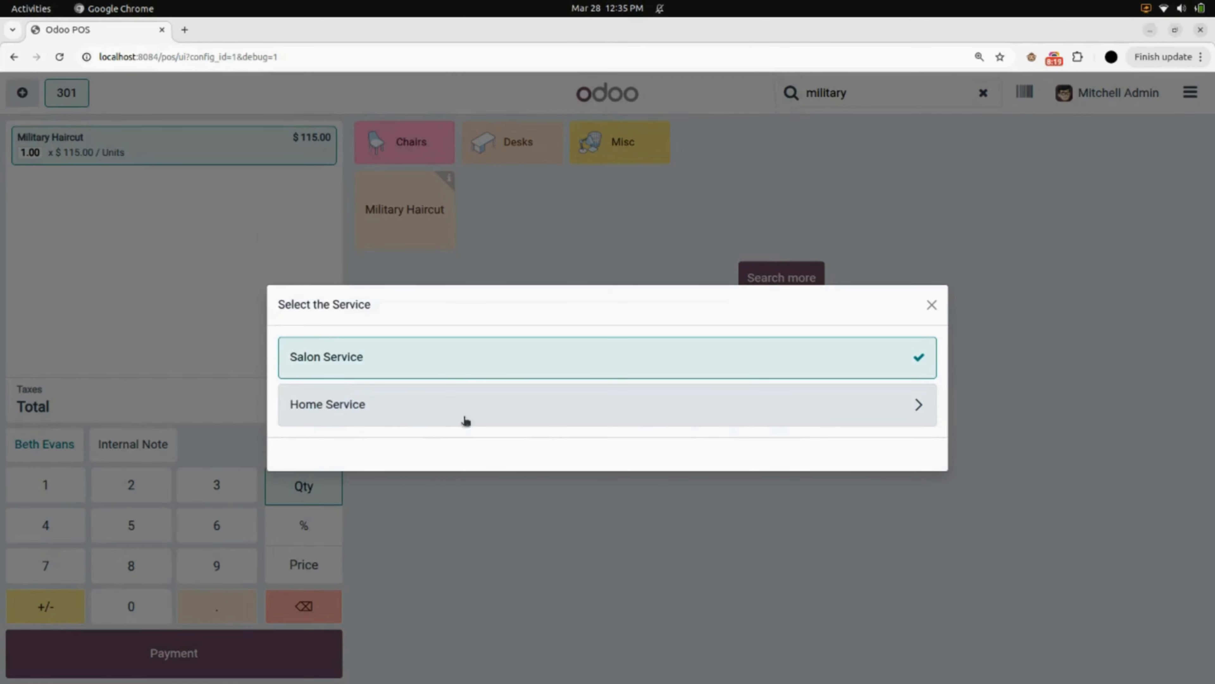
pyautogui.click(647, 408)
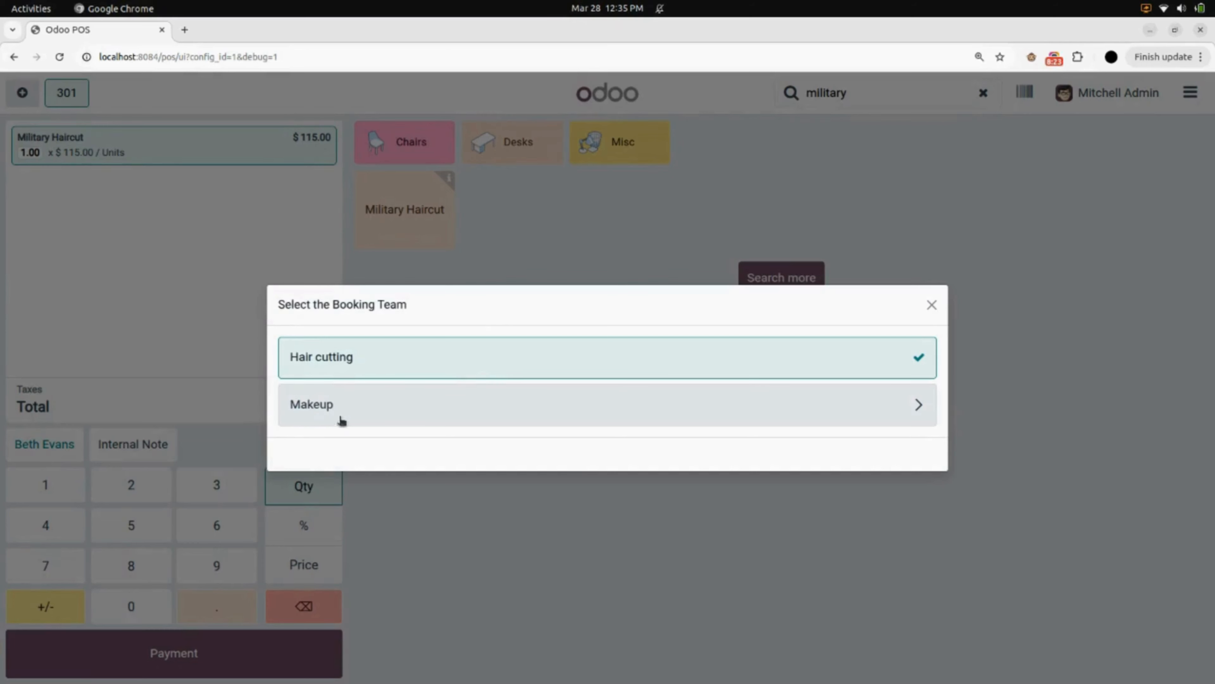
pyautogui.click(377, 373)
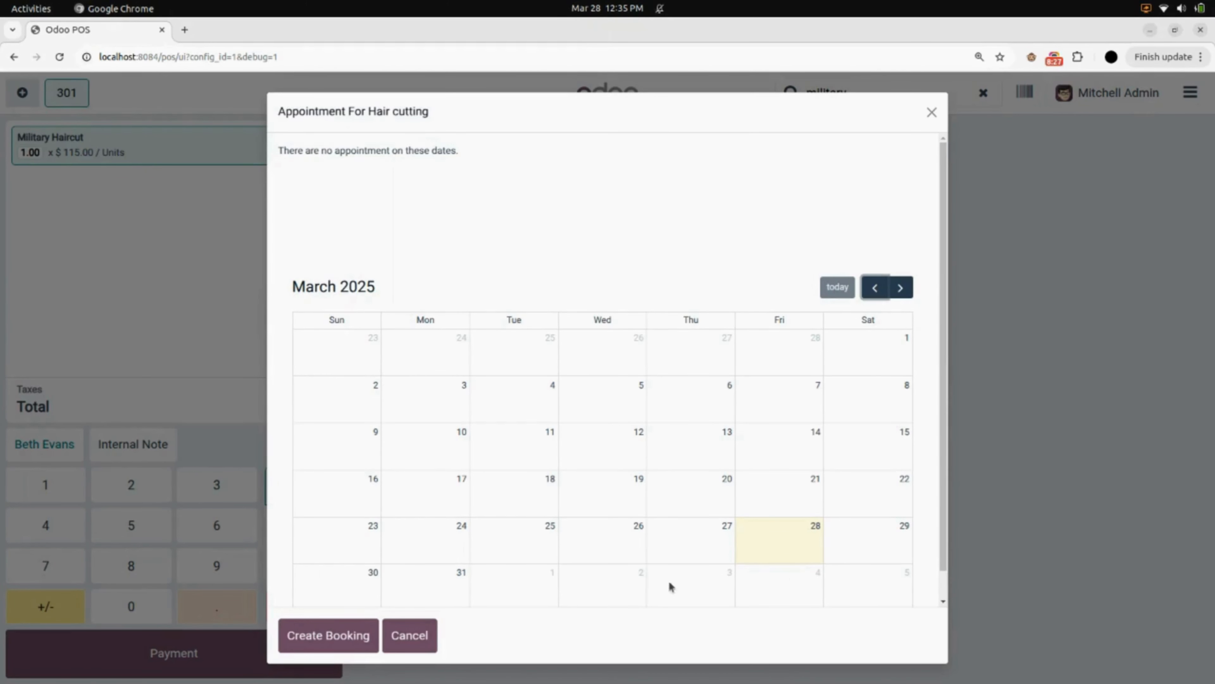
# Create the Hair cutting appointment on March 31, 2025, choosing an appointee for the home service
pyautogui.click(442, 583)
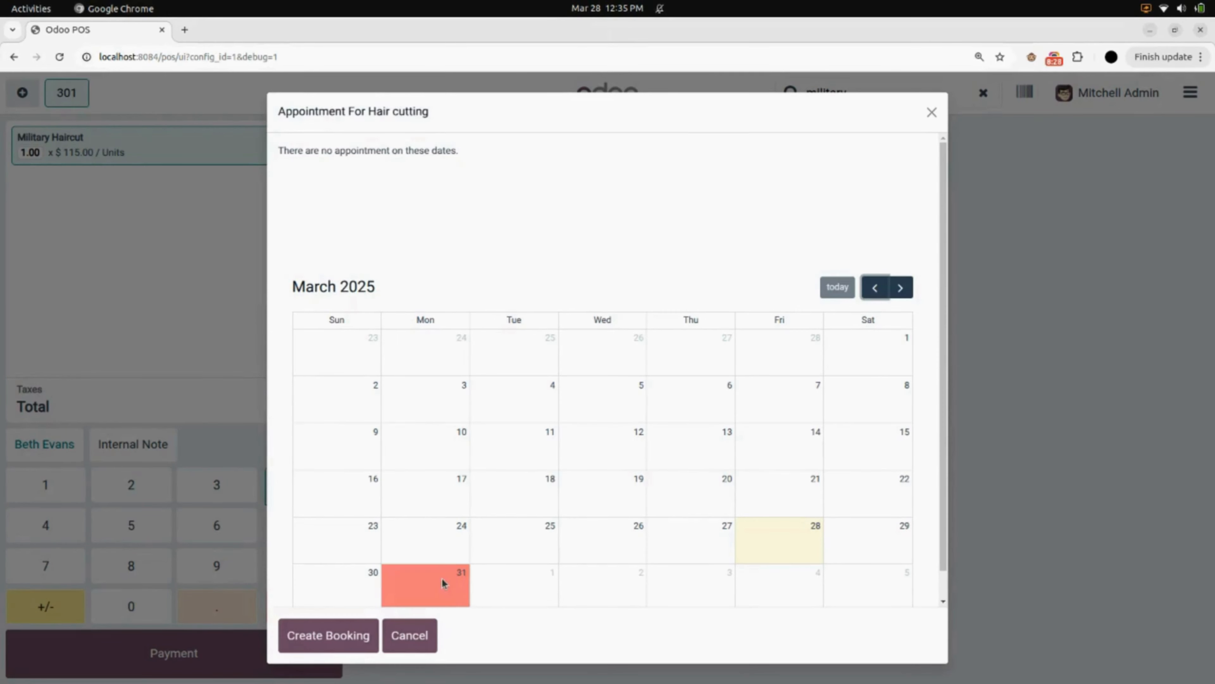
pyautogui.click(332, 637)
pyautogui.click(356, 309)
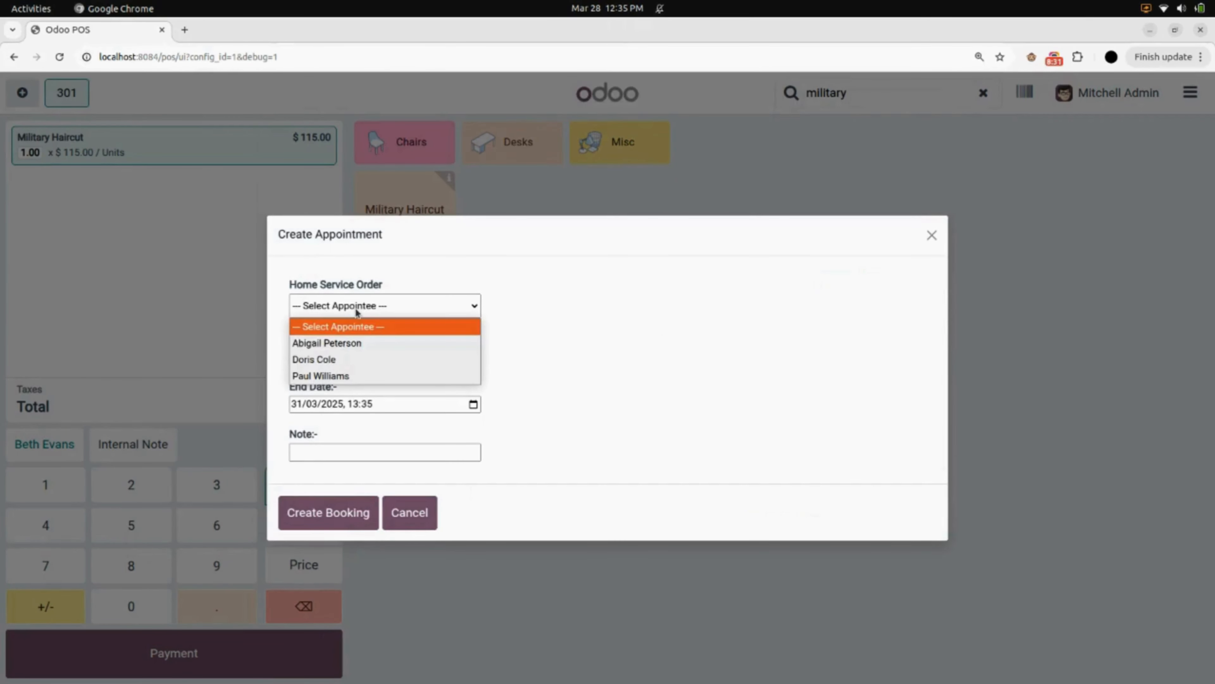
pyautogui.click(365, 375)
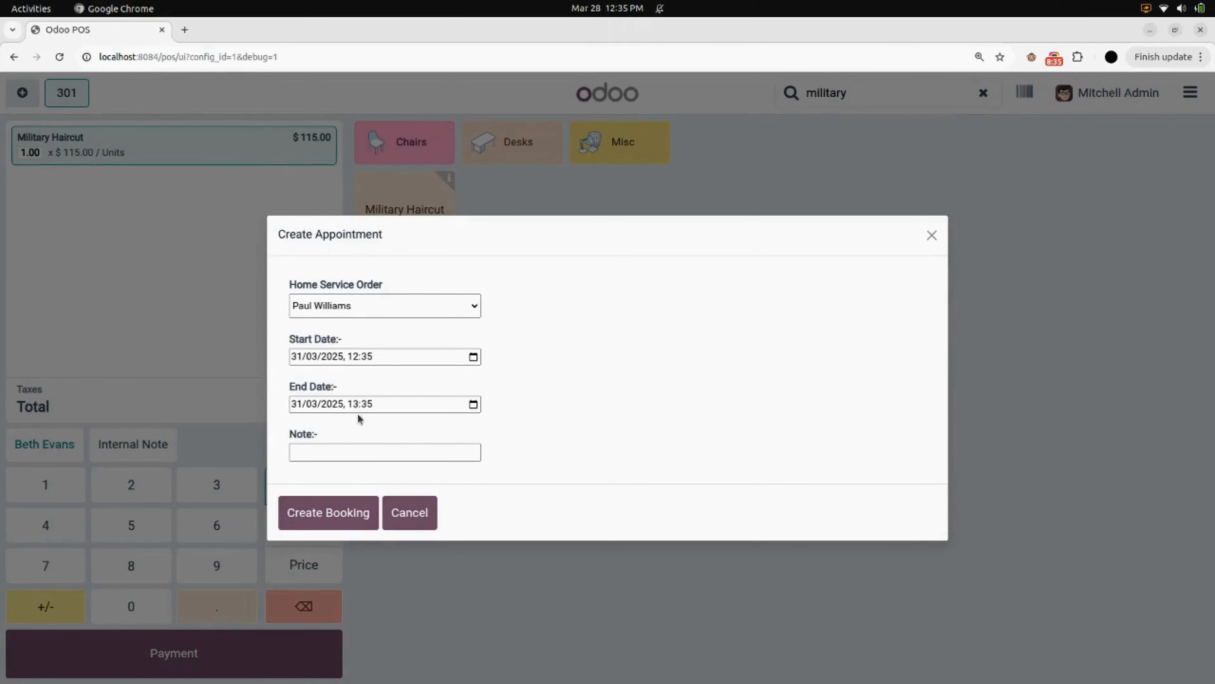
pyautogui.click(359, 508)
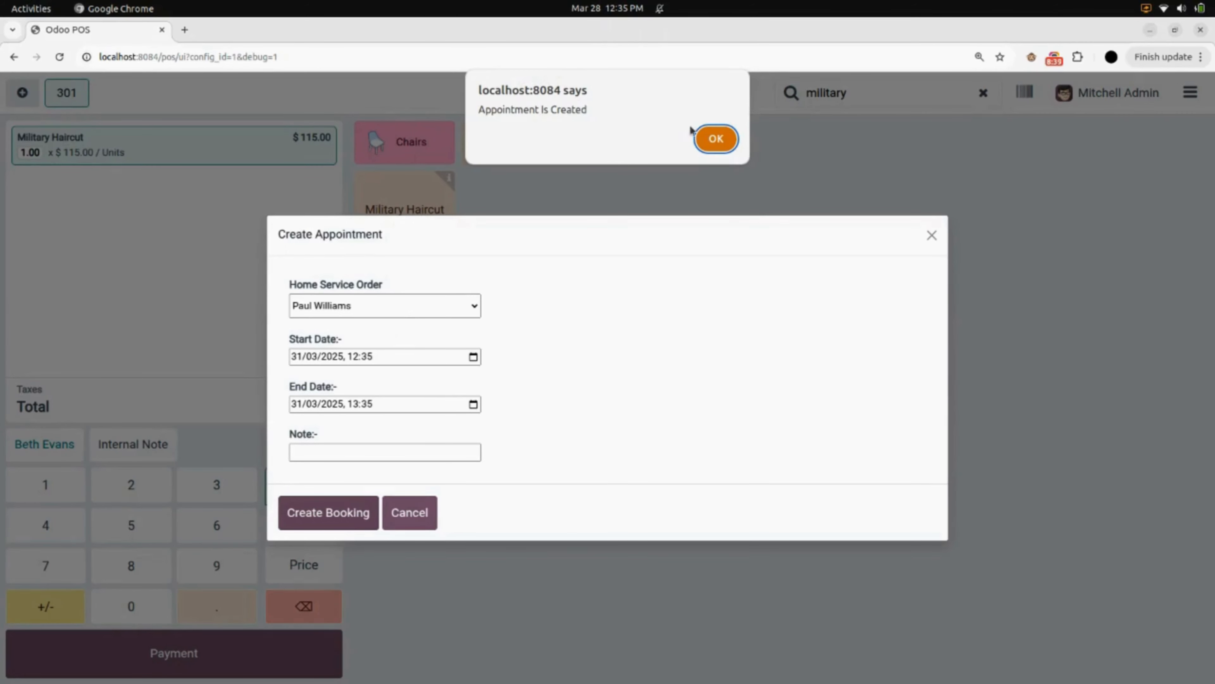
pyautogui.click(716, 139)
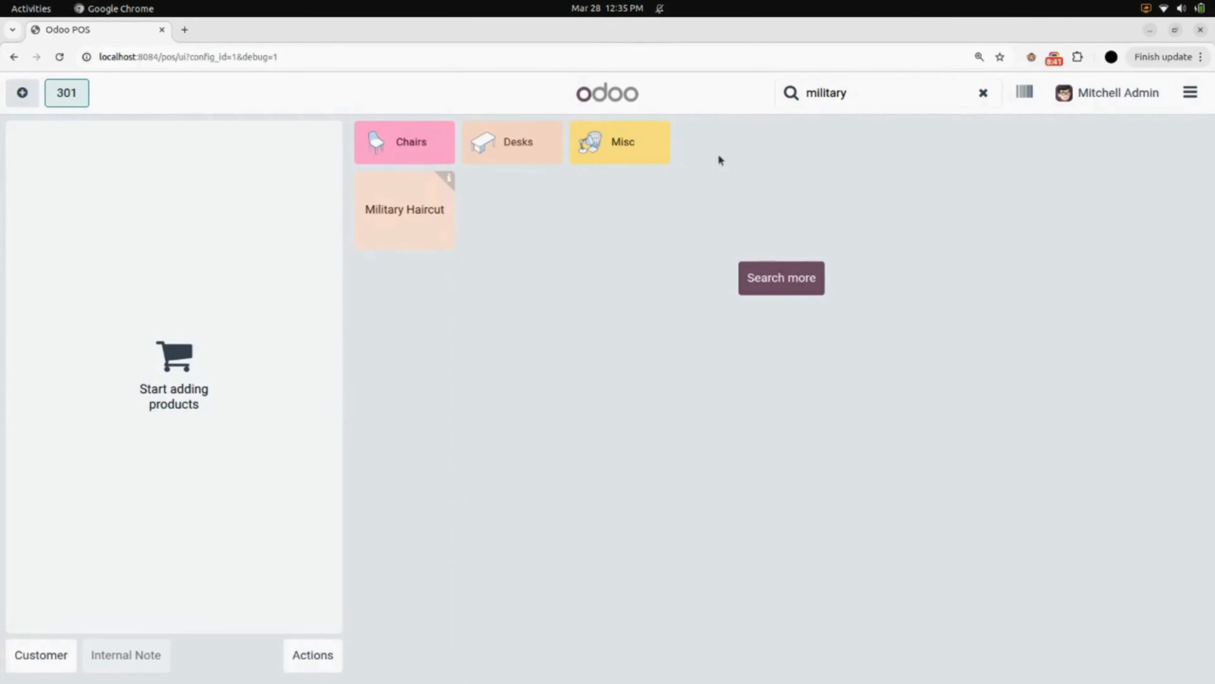
# Open the booking list and confirm the new home service booking
pyautogui.click(331, 660)
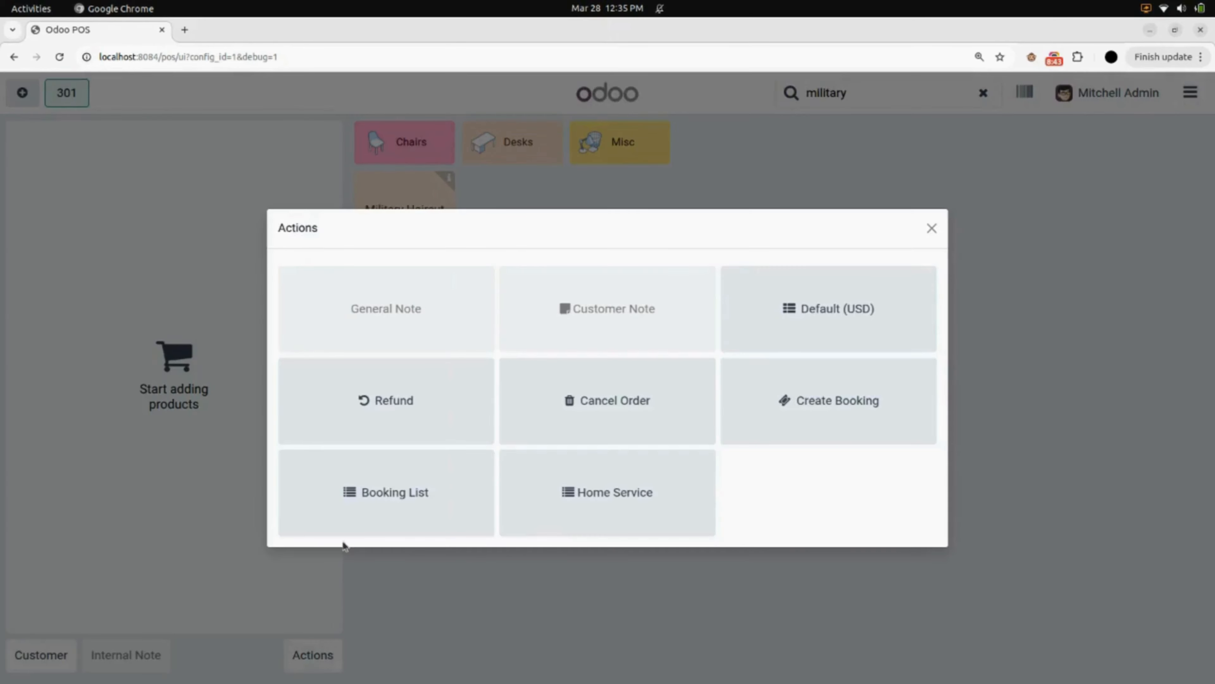
pyautogui.click(345, 497)
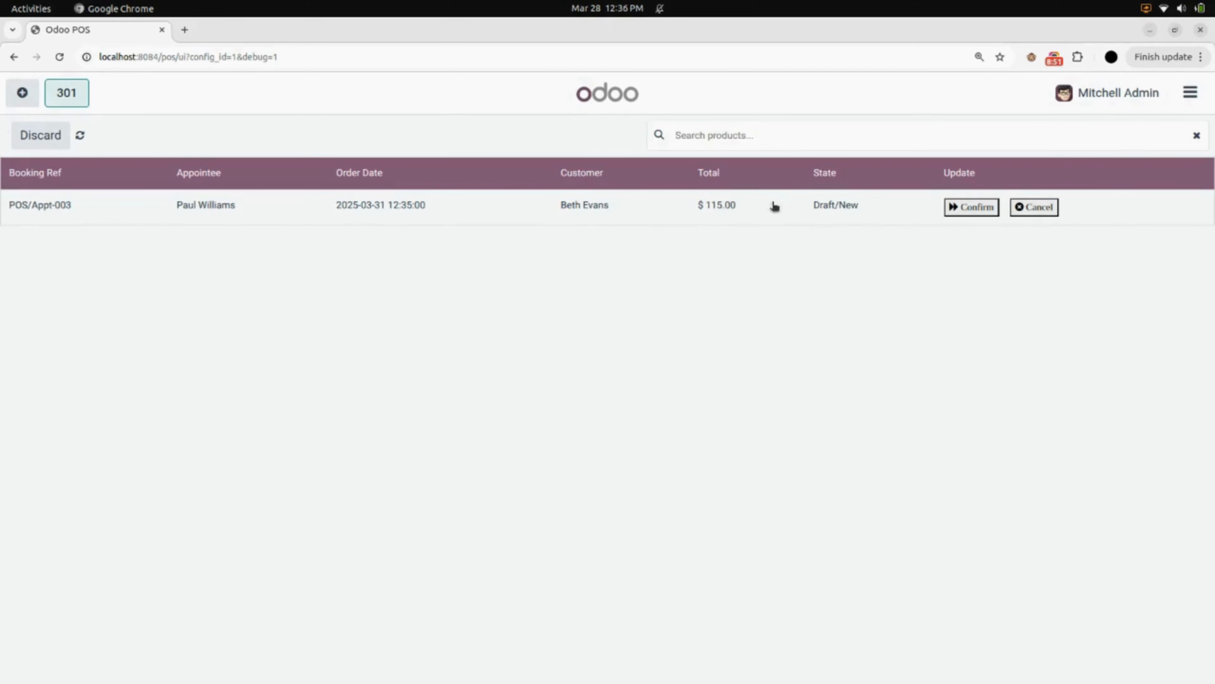
pyautogui.click(961, 209)
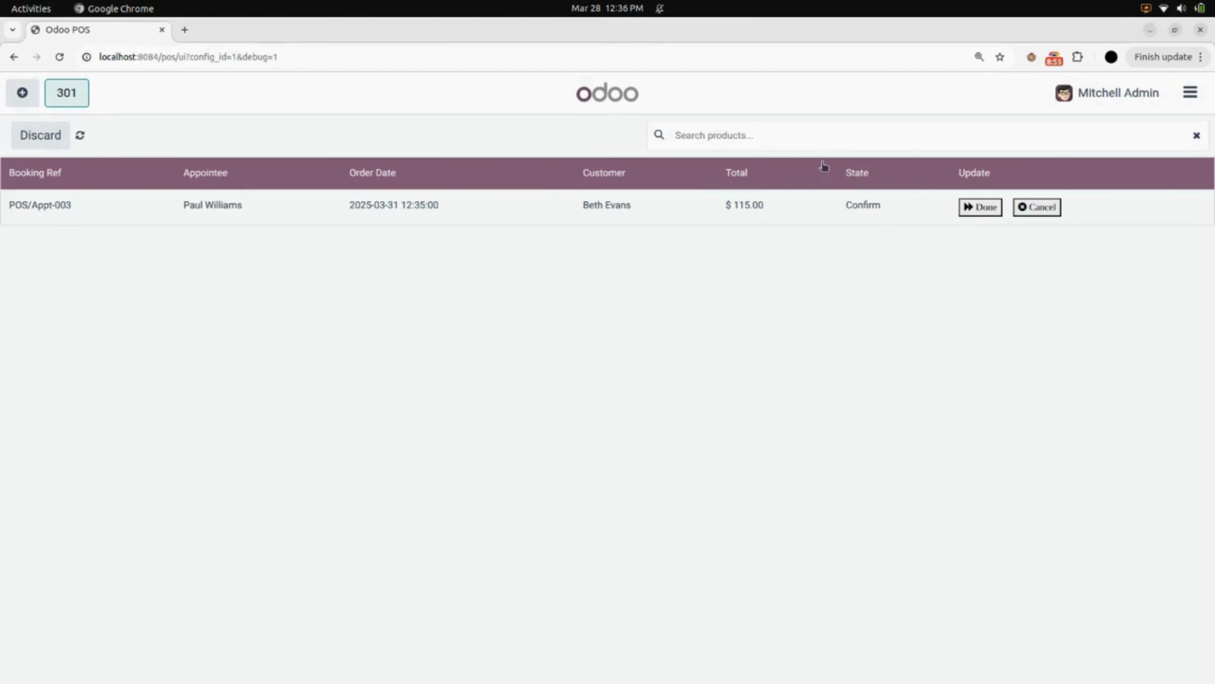
# Return to the backend and inspect the new home service booking's record, then go to the app home screen
pyautogui.click(1200, 94)
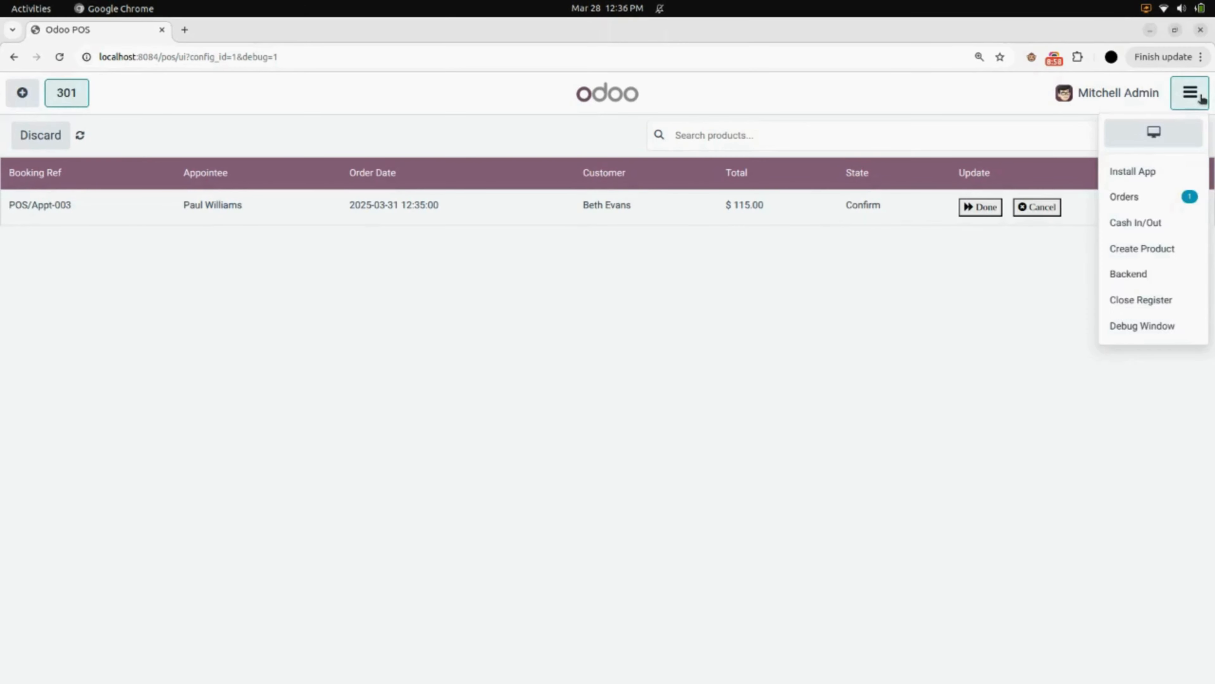
pyautogui.click(1156, 275)
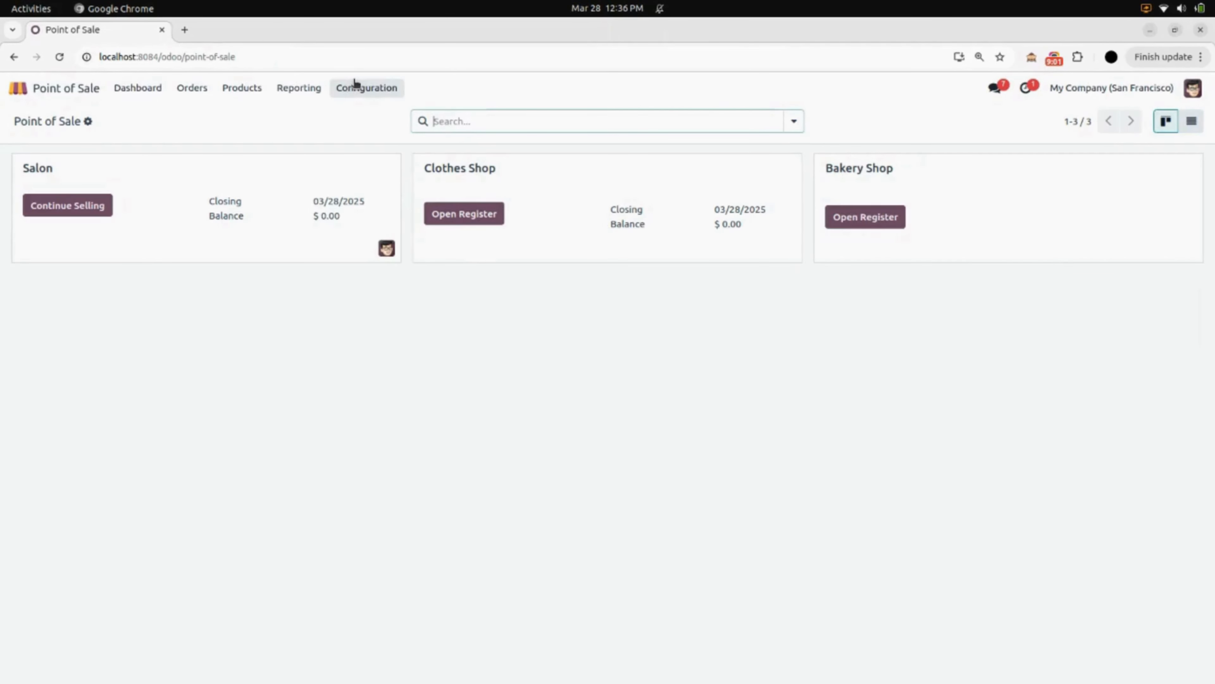
pyautogui.click(355, 85)
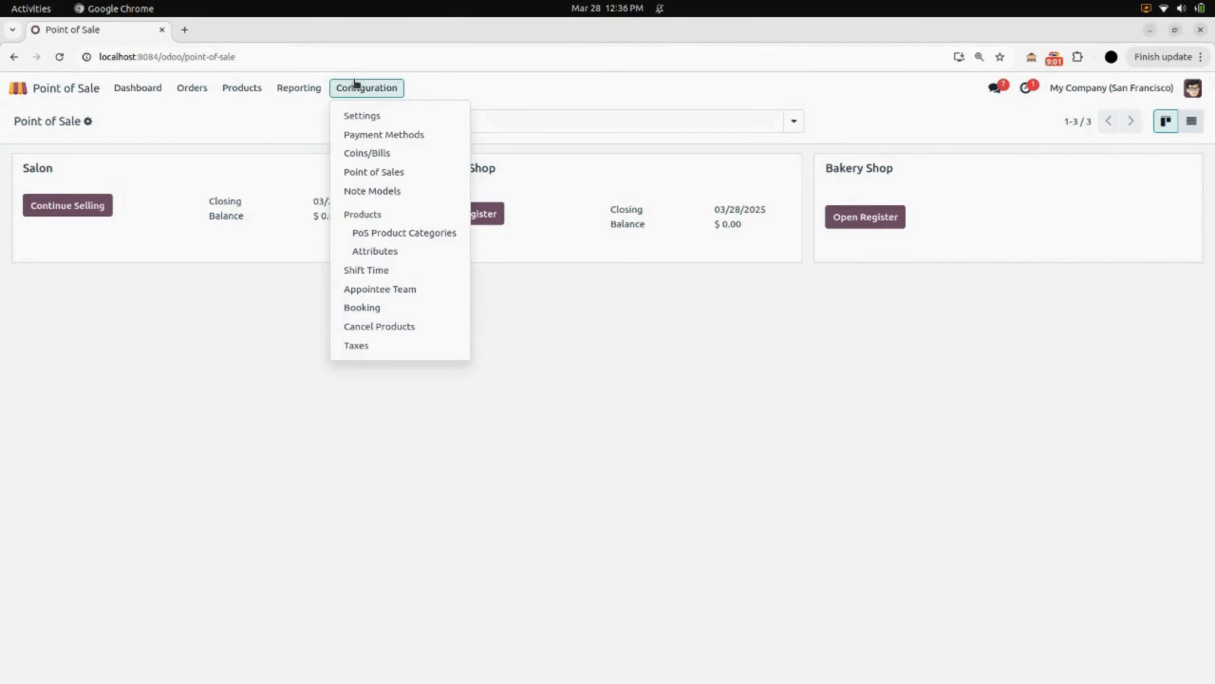
pyautogui.click(373, 311)
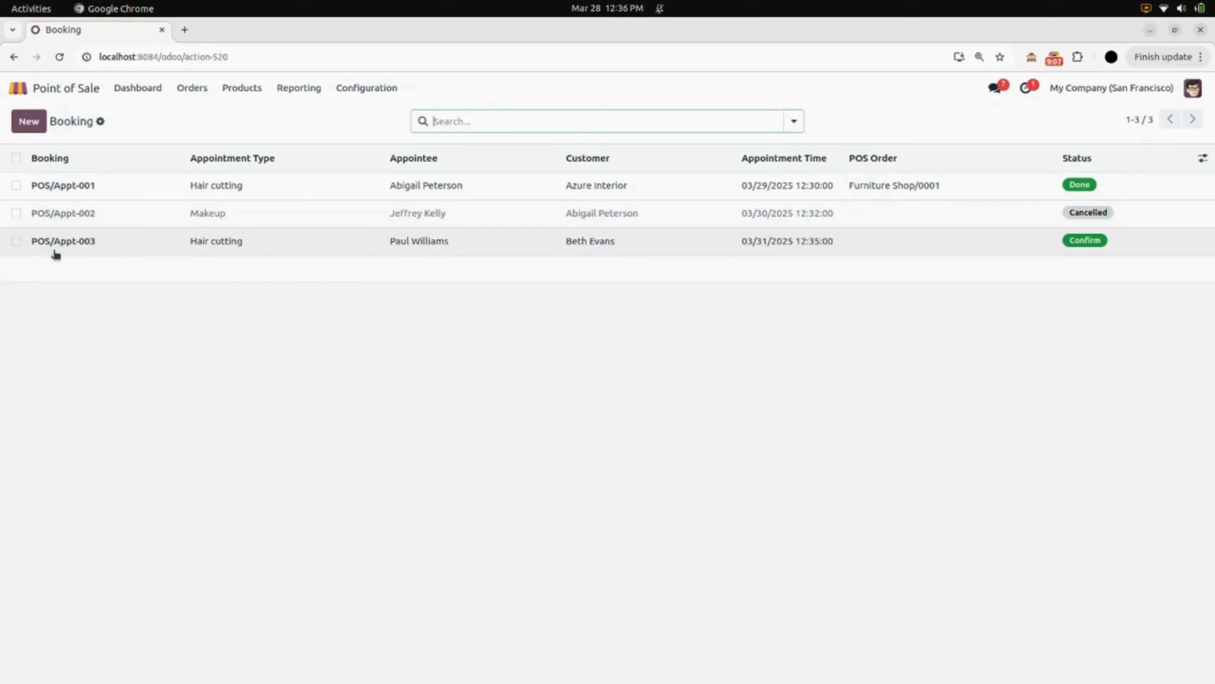
pyautogui.click(513, 247)
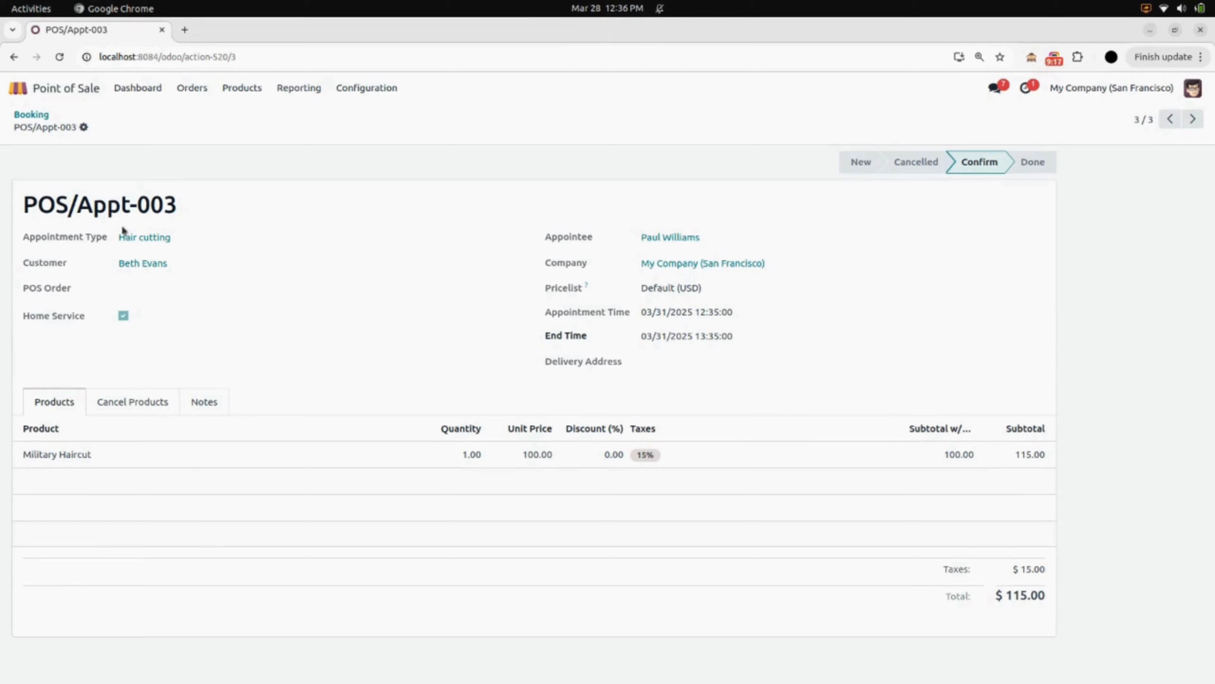
pyautogui.click(18, 88)
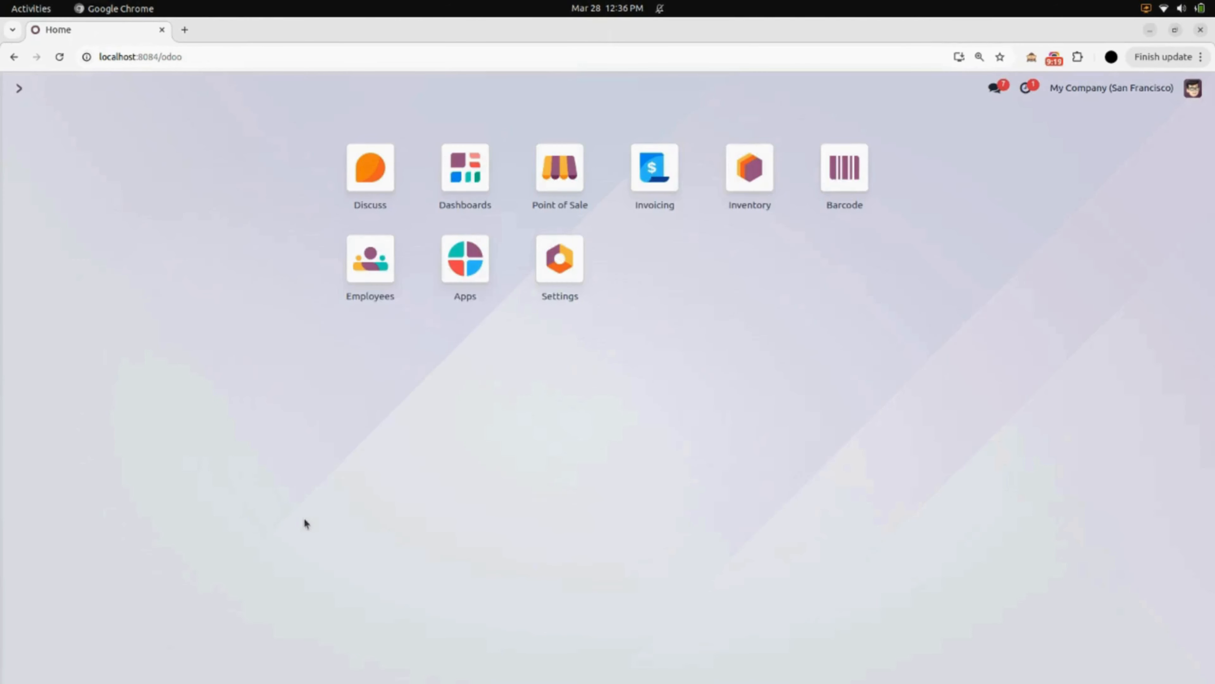